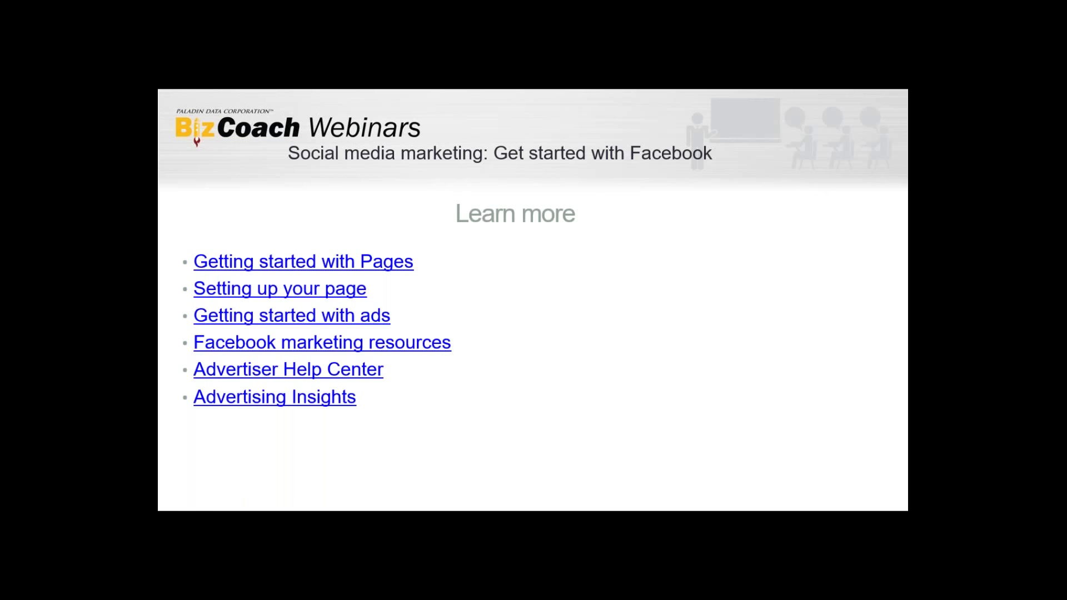
# Switch from the Learn more slideshow to the Facebook browser window.
pyautogui.hotkey('alt', 'Tab')
pyautogui.hotkey('alt', 'Tab')
# Start Create Page from the account menu and pick the Local business or place type.
pyautogui.hotkey('alt', 'shift', 'Tab')
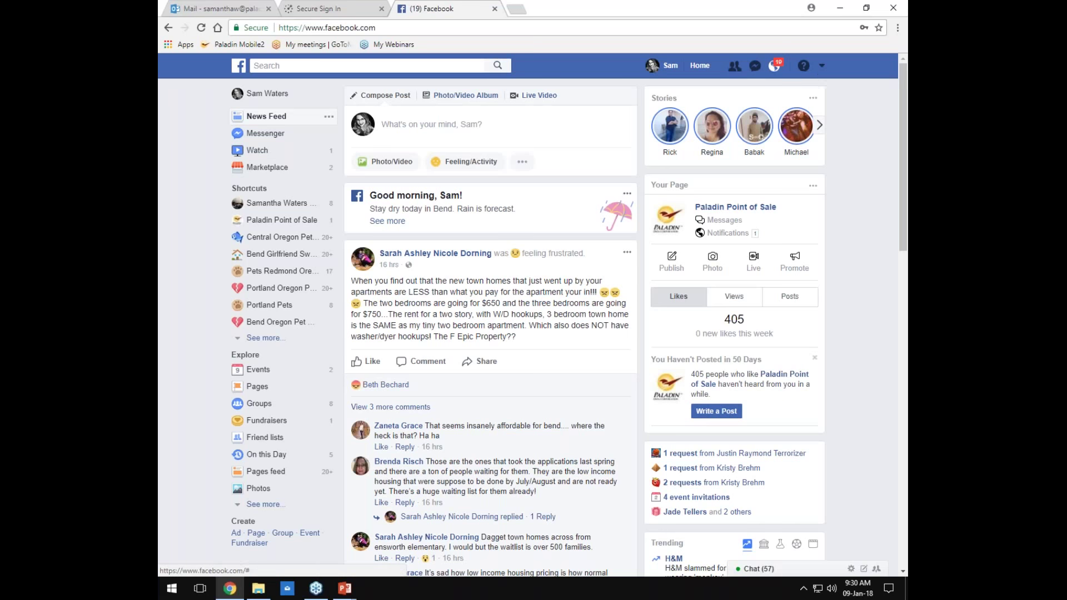
pyautogui.click(821, 66)
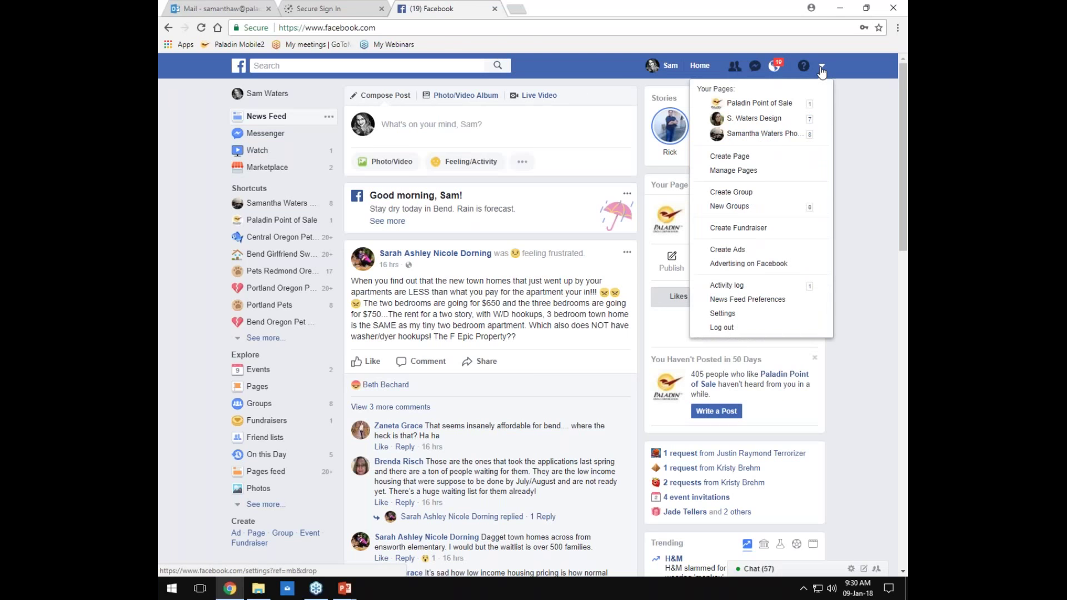
pyautogui.click(821, 66)
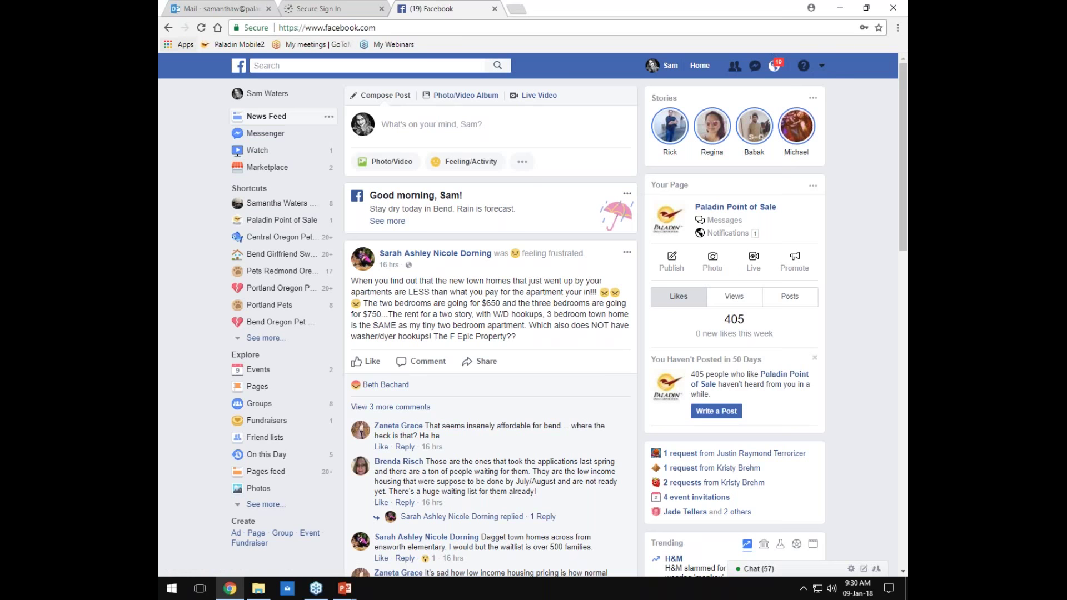
pyautogui.click(822, 67)
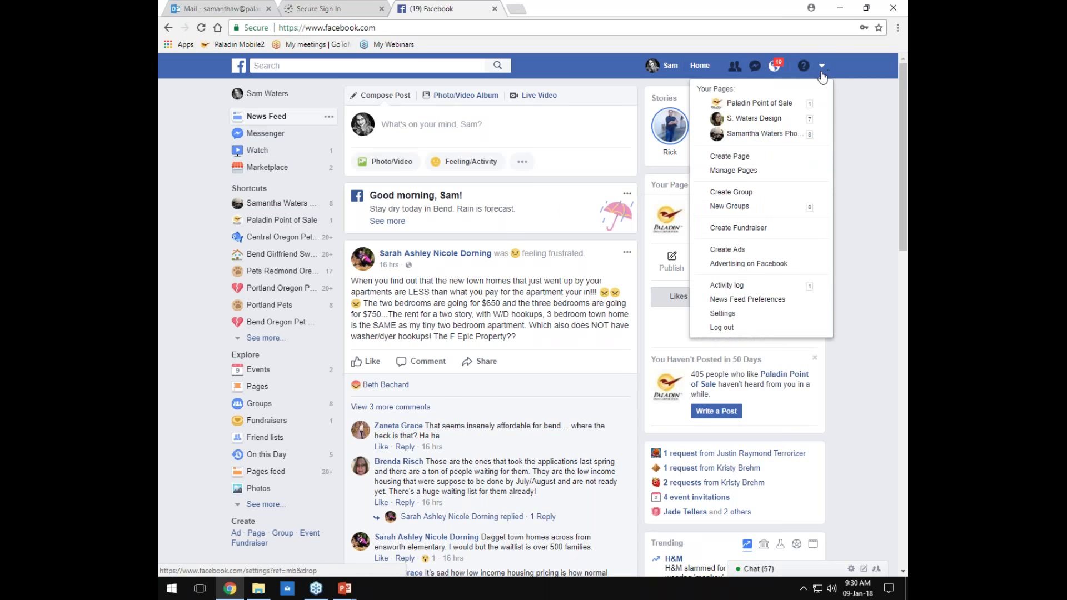
pyautogui.click(760, 159)
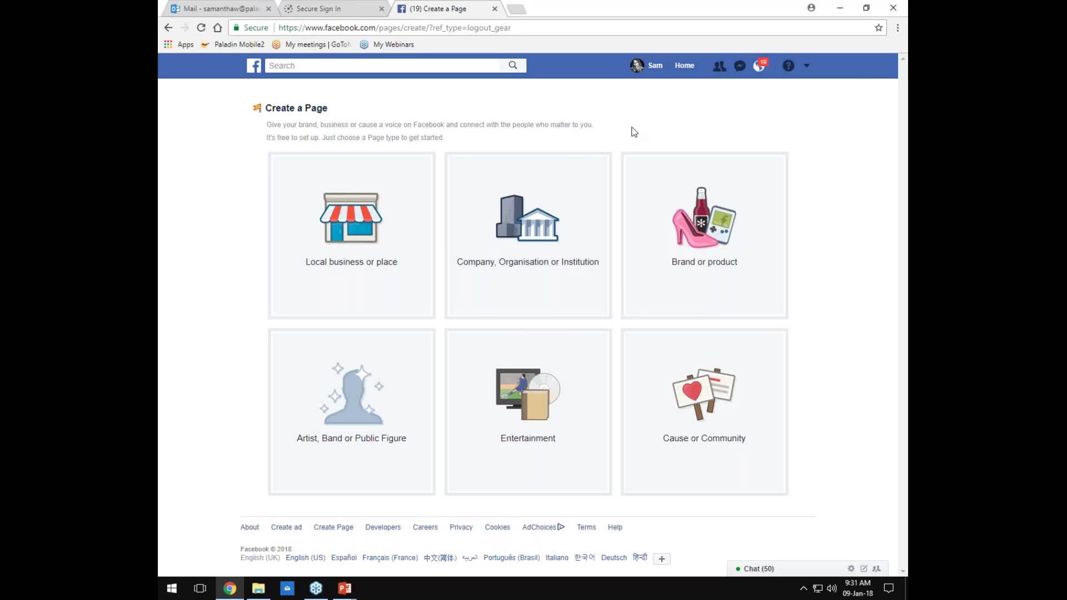
pyautogui.click(369, 237)
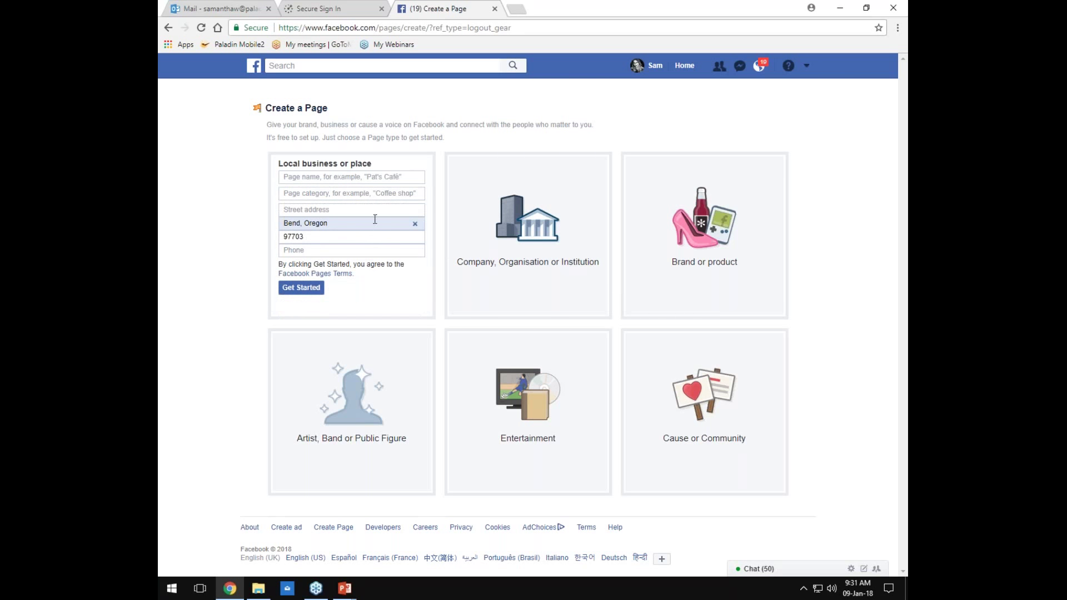
# Name the Page 'Sam's Hardware Store' with the category Hardware Store.
pyautogui.click(383, 178)
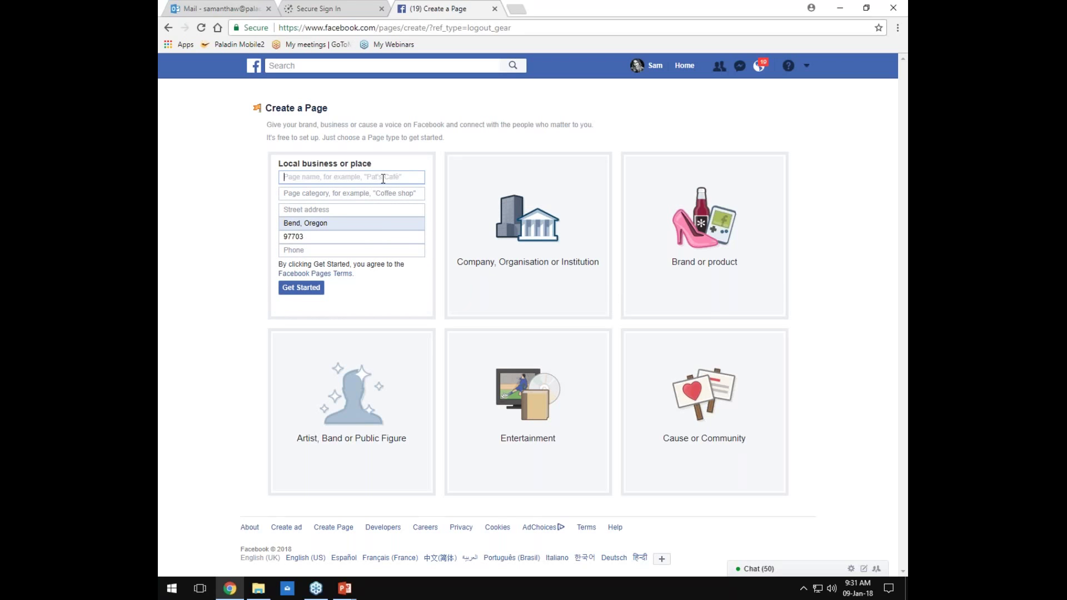
pyautogui.write("Sam's Hardware Store")
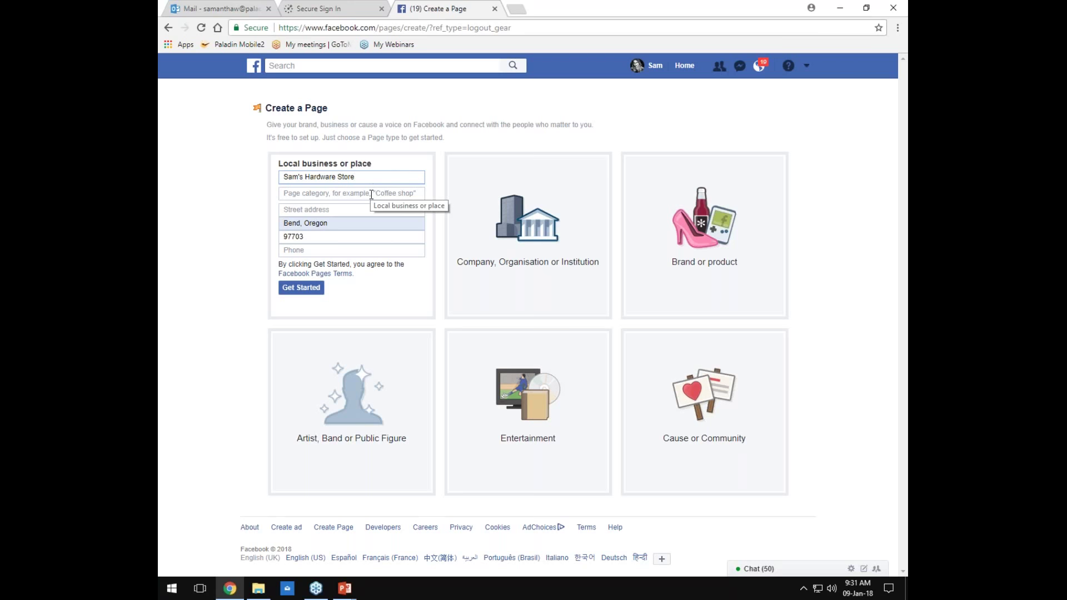
pyautogui.click(371, 195)
pyautogui.write('Ha')
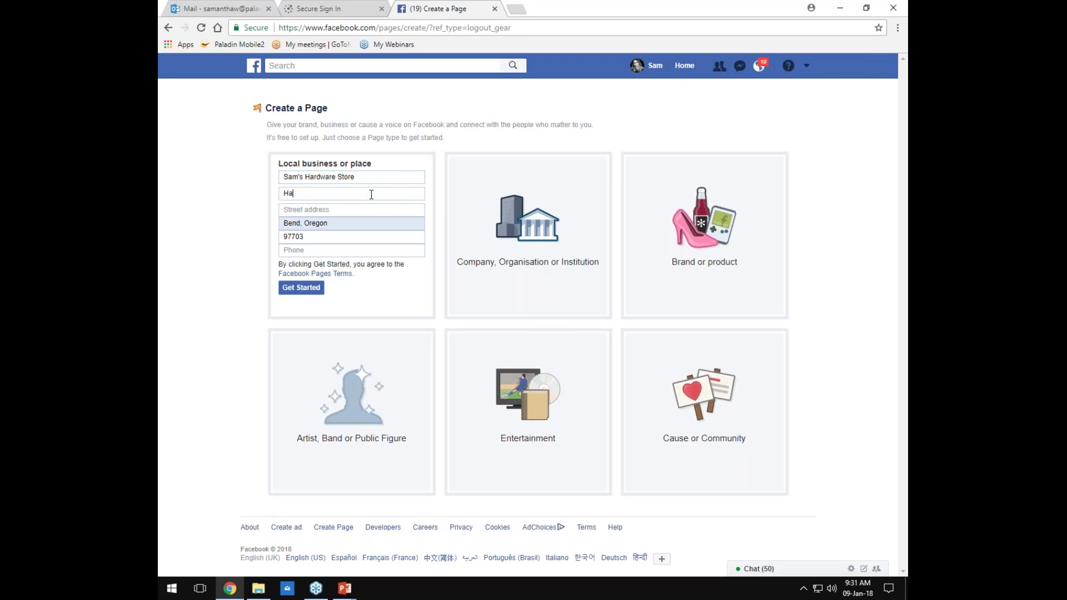
pyautogui.write('rdware Store')
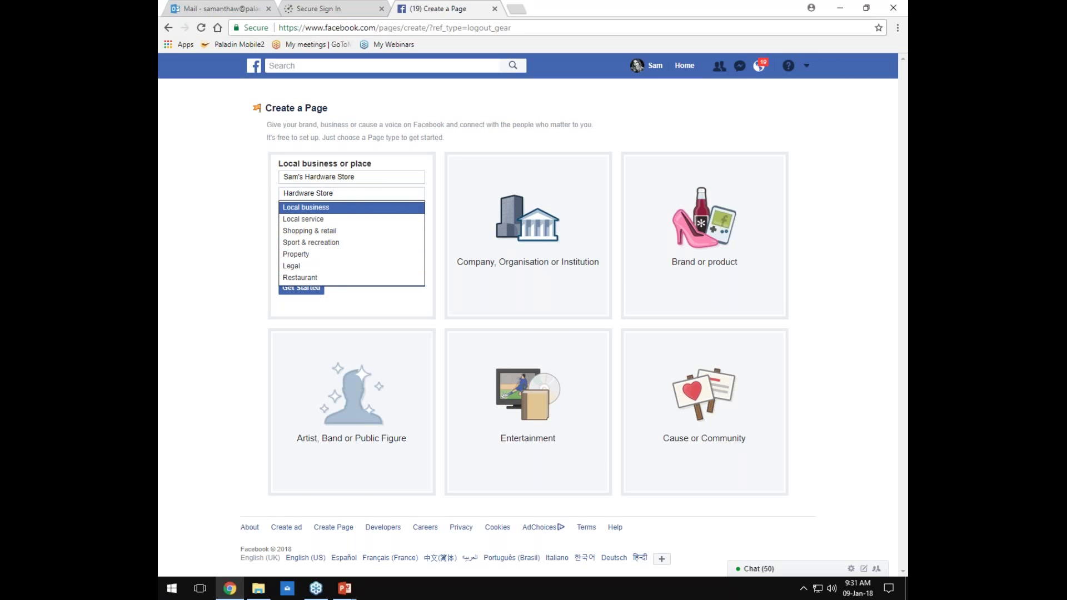
pyautogui.click(346, 220)
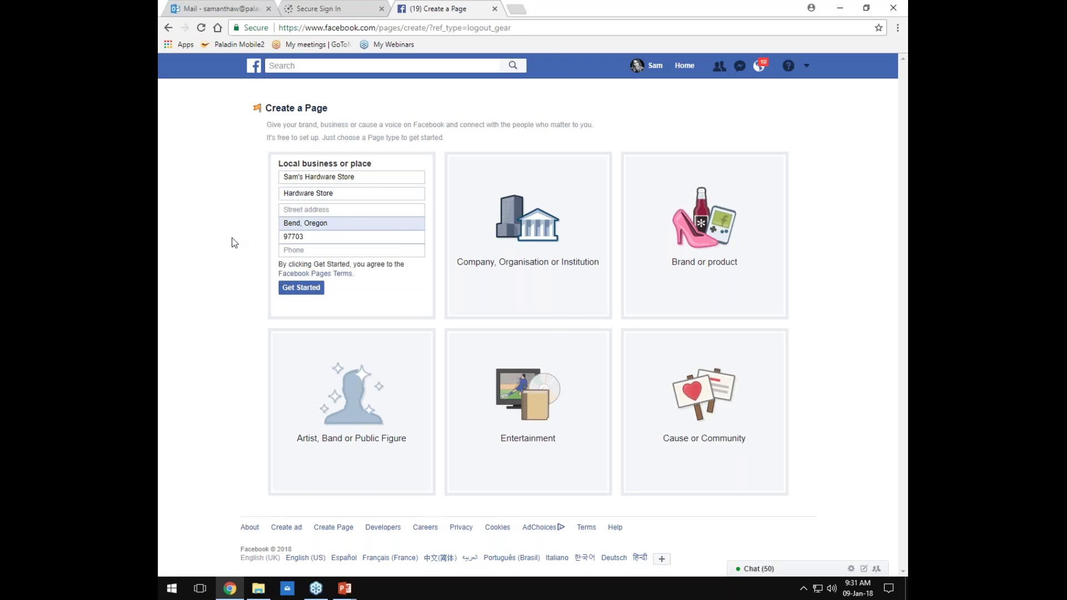
# Enter the store's street address and phone number.
pyautogui.click(348, 213)
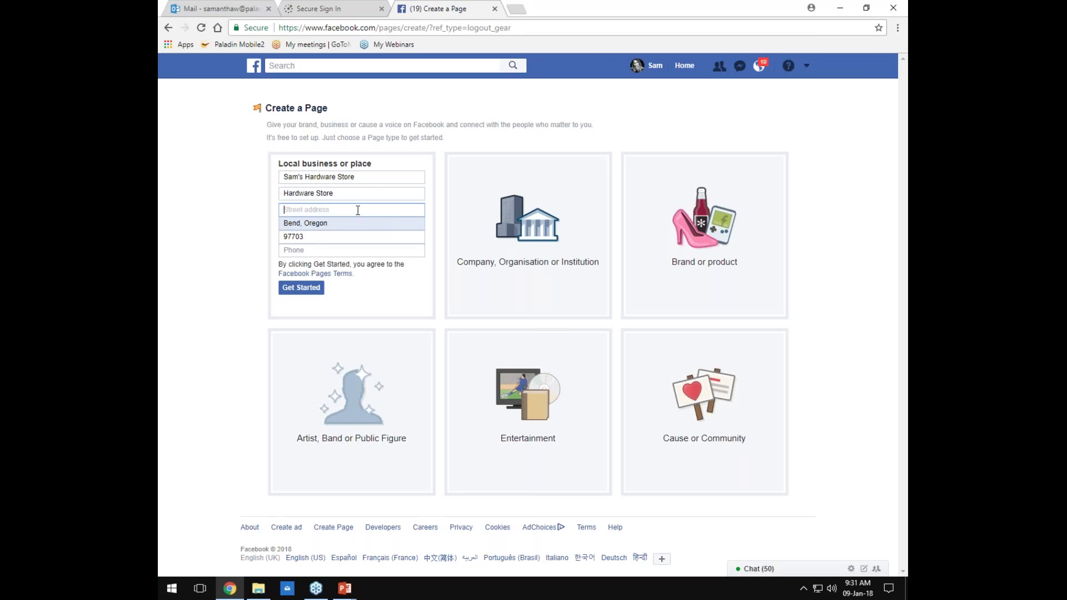
pyautogui.click(311, 252)
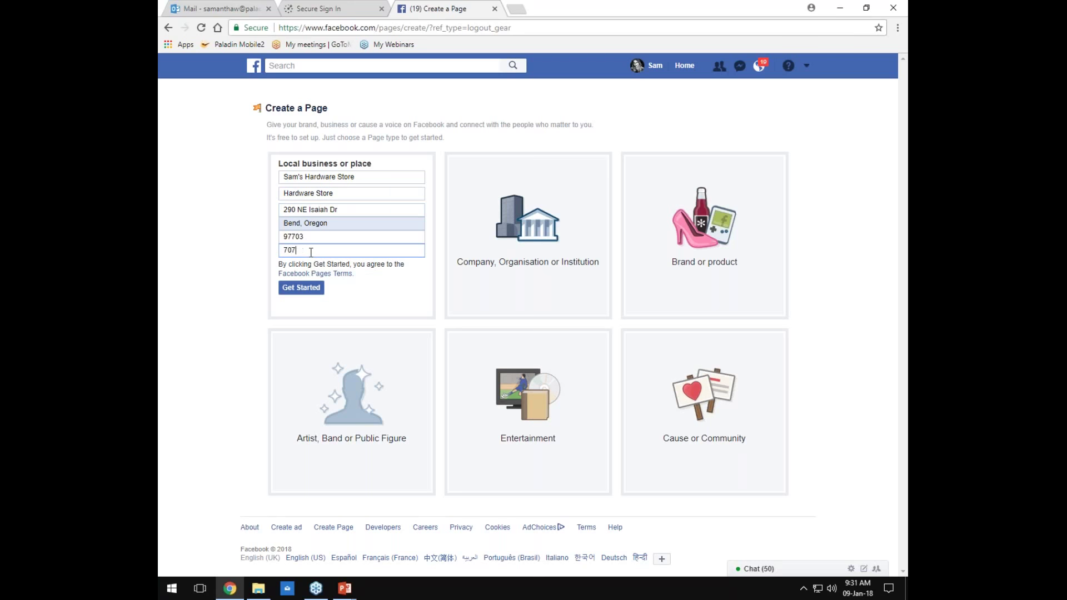
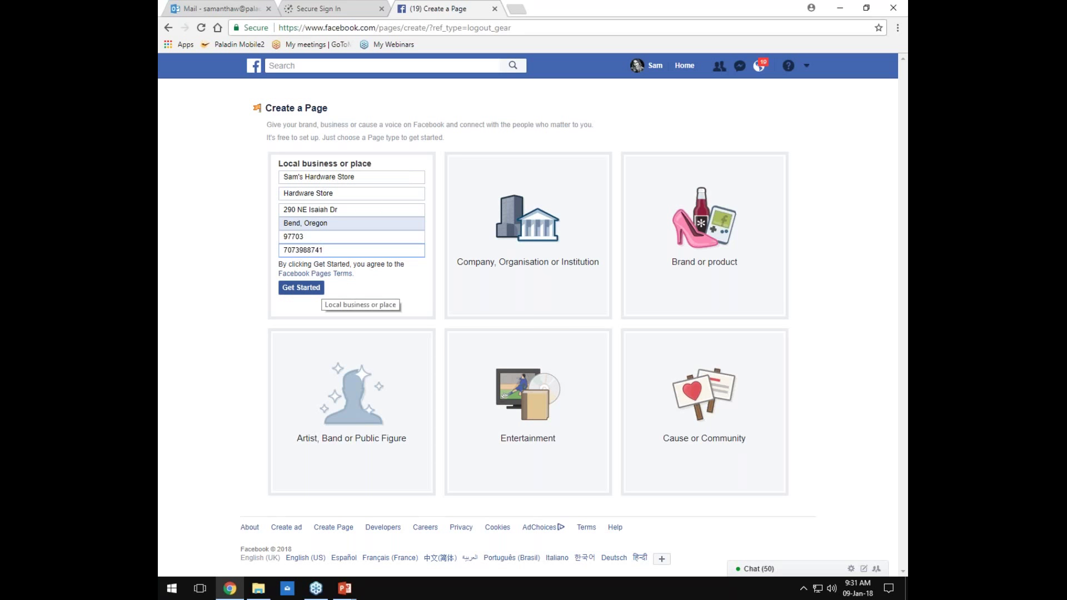
# Change the category to Shopping & retail and submit the page details.
pyautogui.click(314, 290)
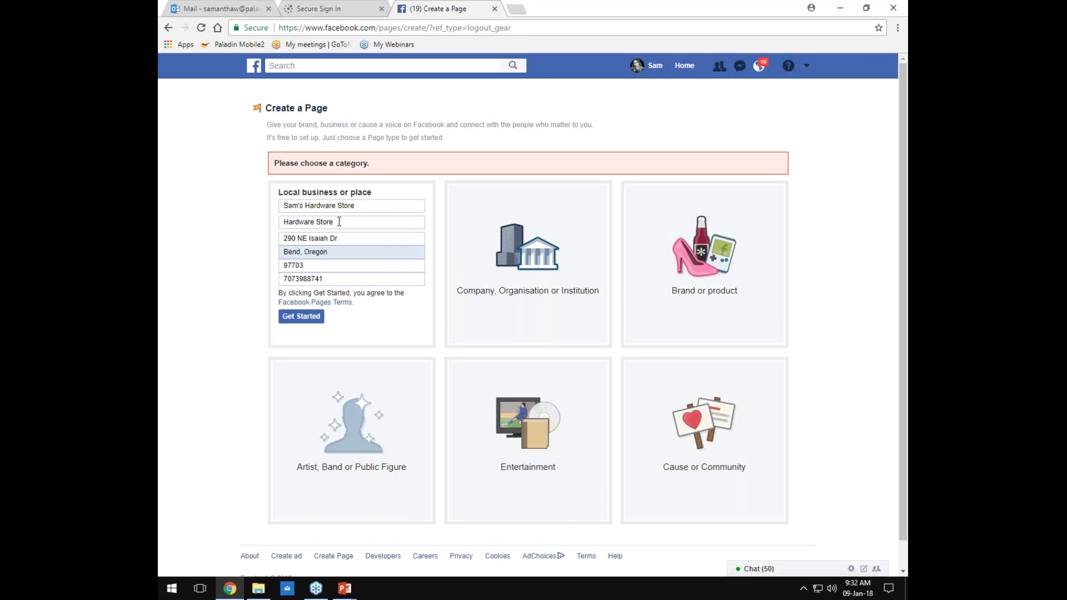
pyautogui.click(336, 222)
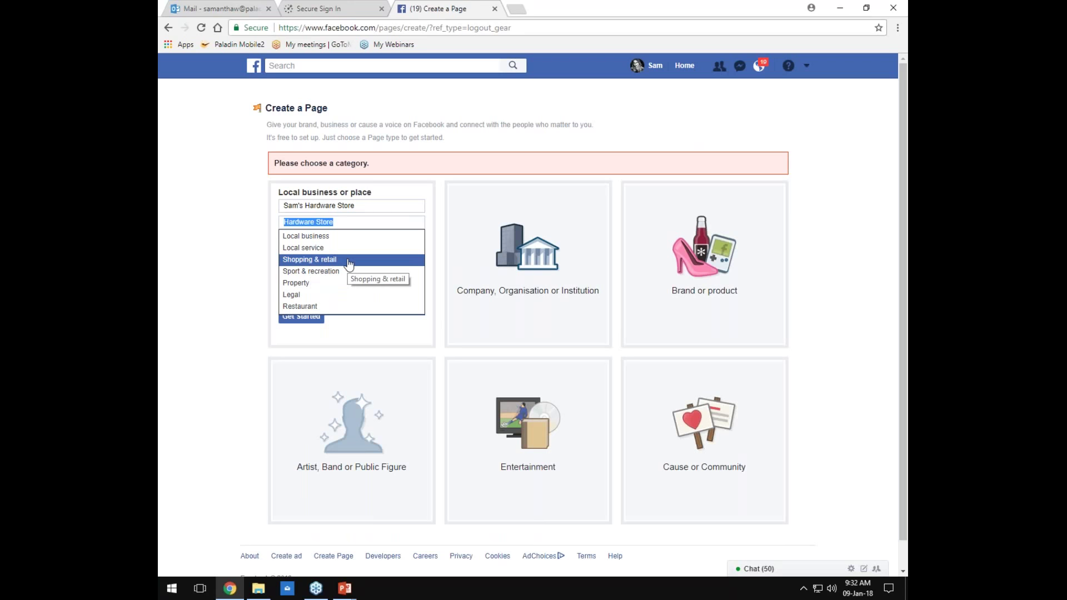
pyautogui.click(349, 260)
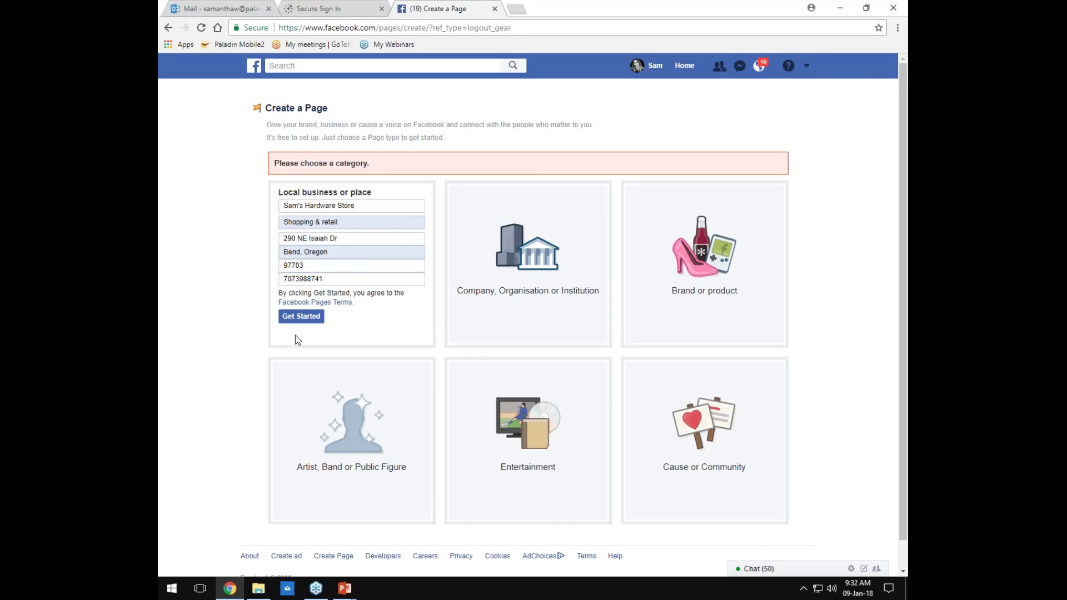
pyautogui.click(301, 317)
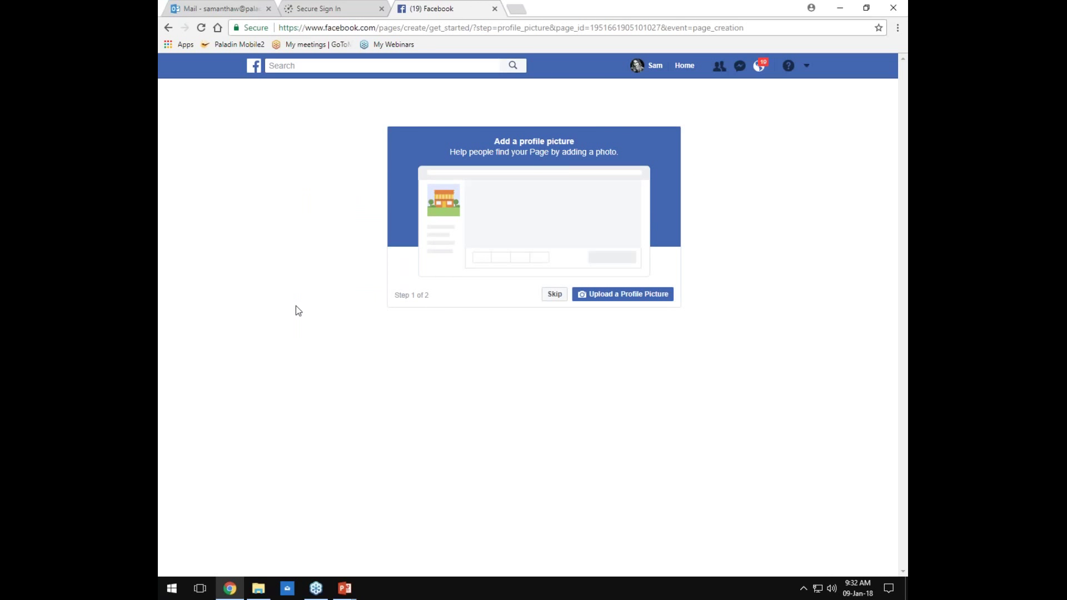
# Skip both the profile picture and cover photo setup steps.
pyautogui.click(605, 302)
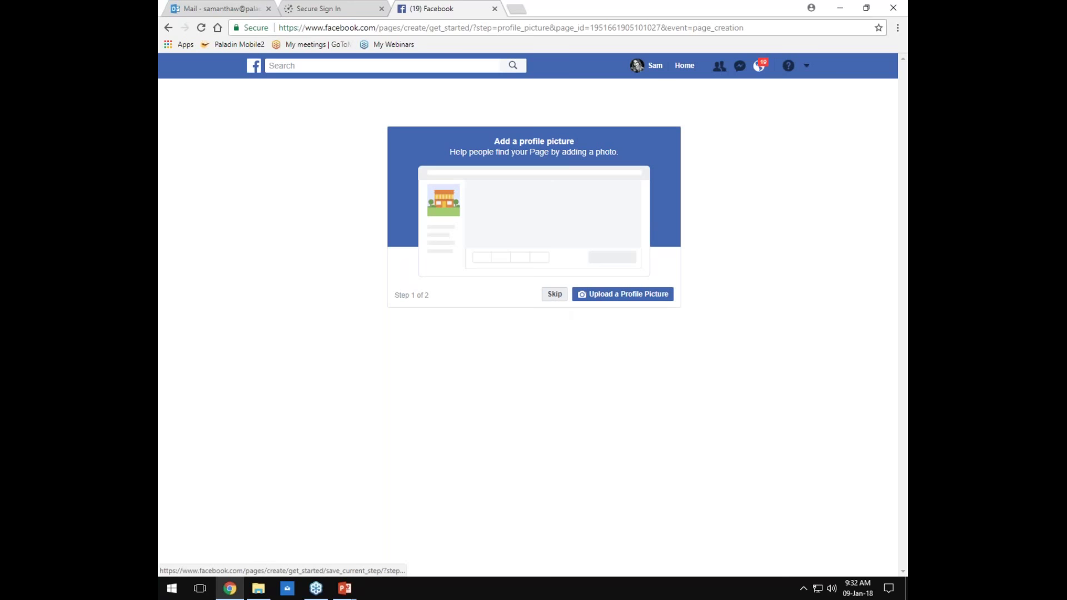
pyautogui.click(554, 294)
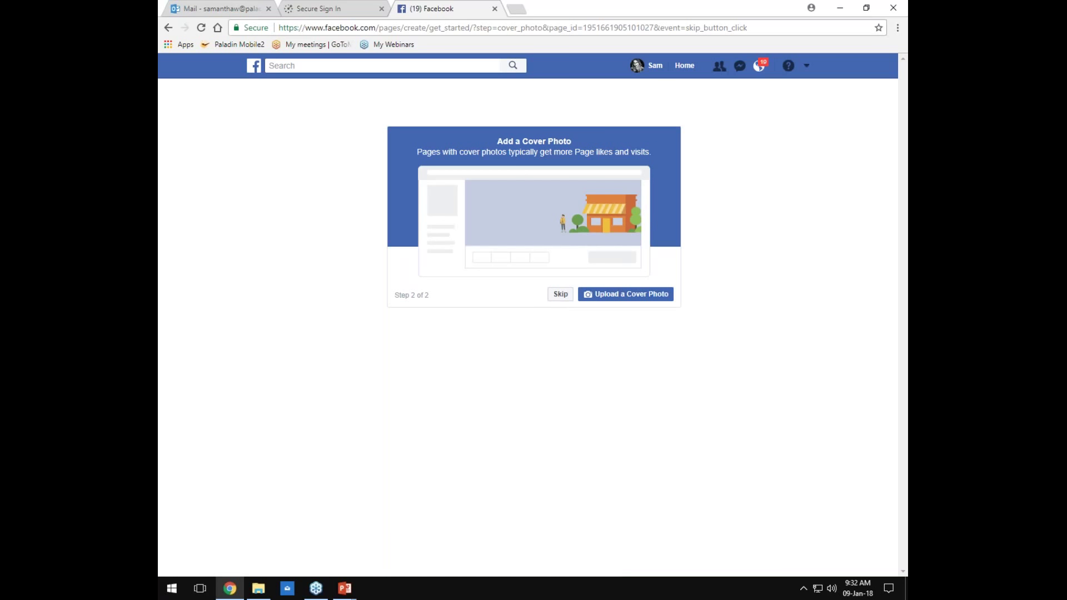
pyautogui.click(560, 295)
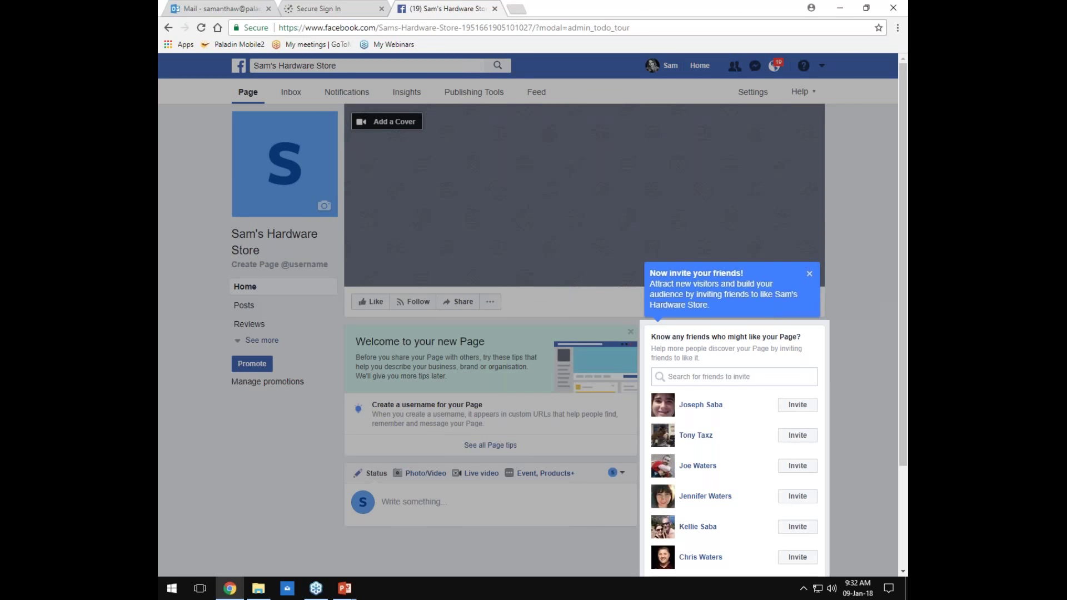
# Dismiss the invite-friends and first-post tour tips and bring up the Page's Edit details dialog.
pyautogui.click(811, 274)
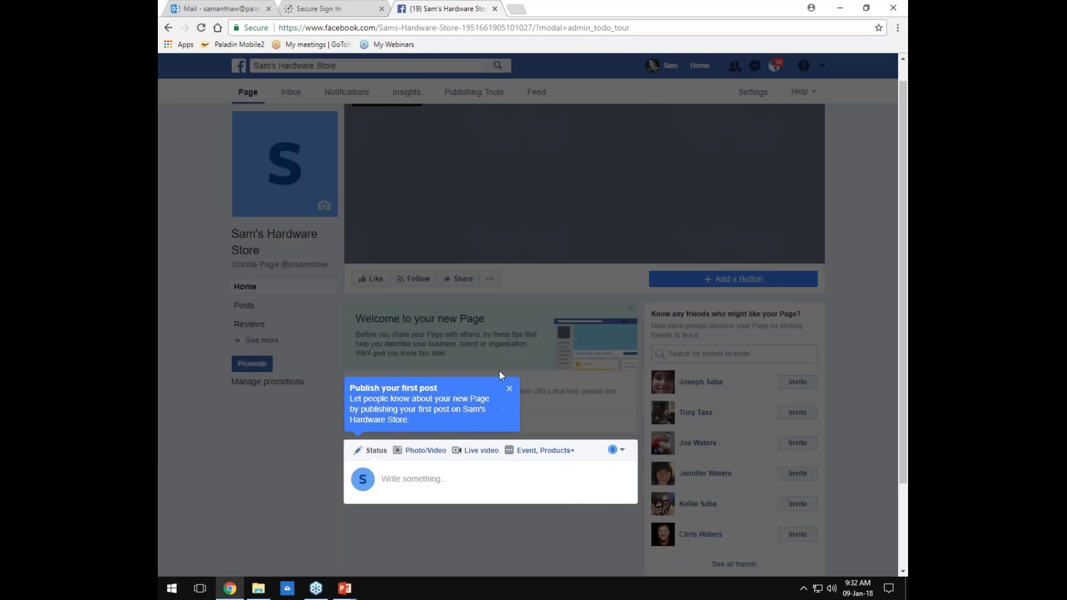
pyautogui.click(509, 388)
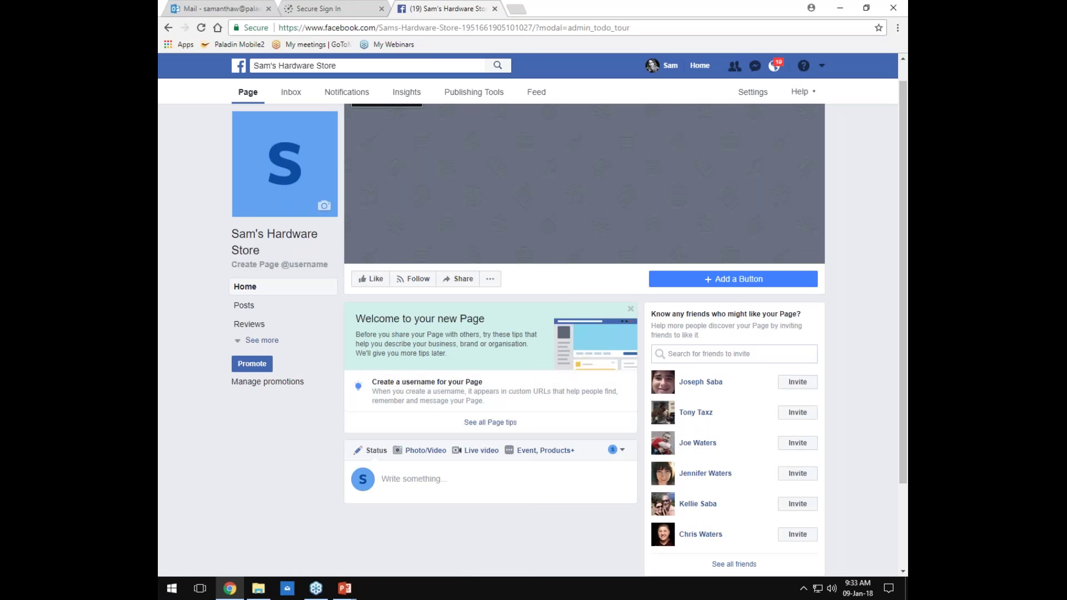
pyautogui.click(489, 279)
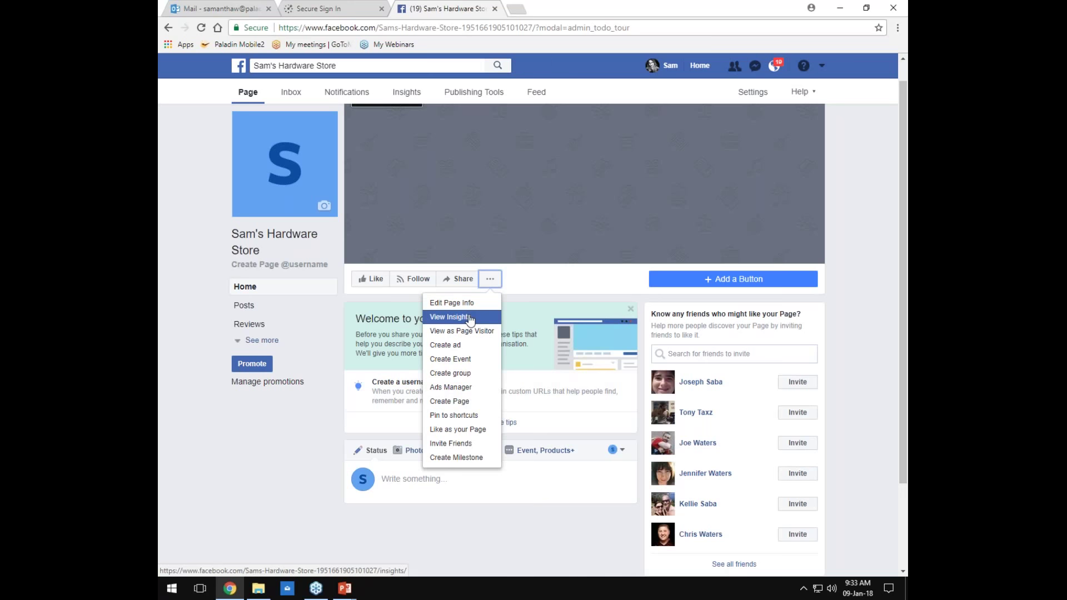
pyautogui.click(560, 300)
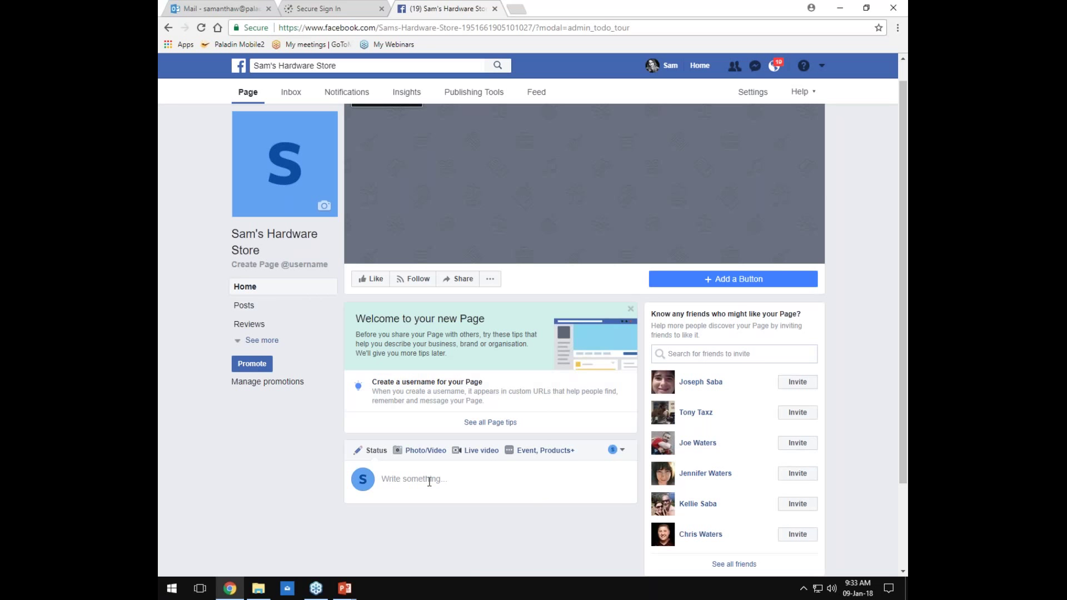
pyautogui.click(490, 278)
pyautogui.click(464, 301)
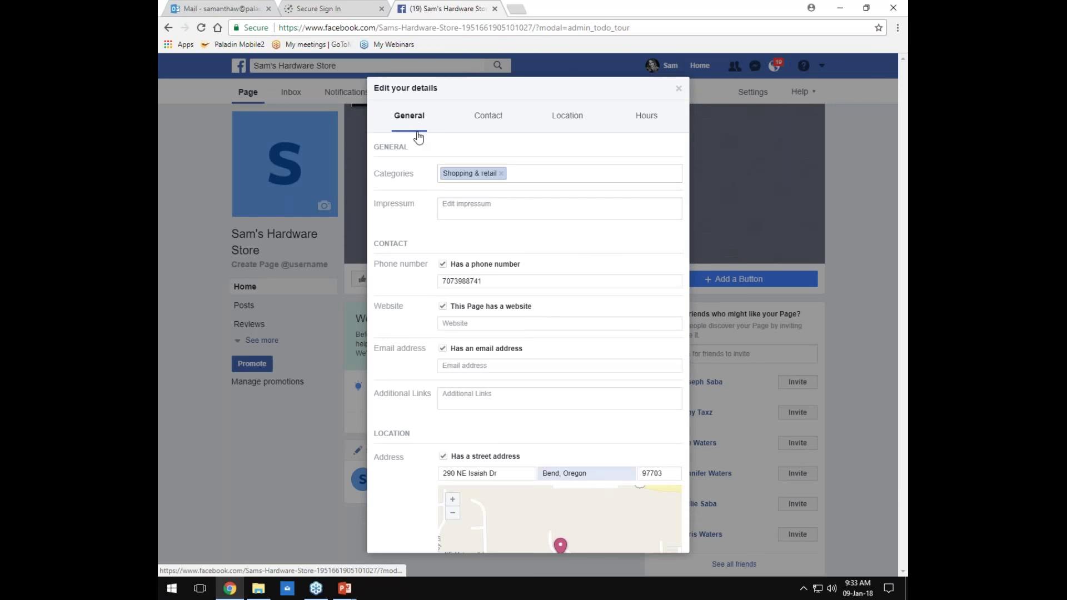
# Review the Impressum, website, e-mail and hours fields, then open See all information.
pyautogui.click(498, 212)
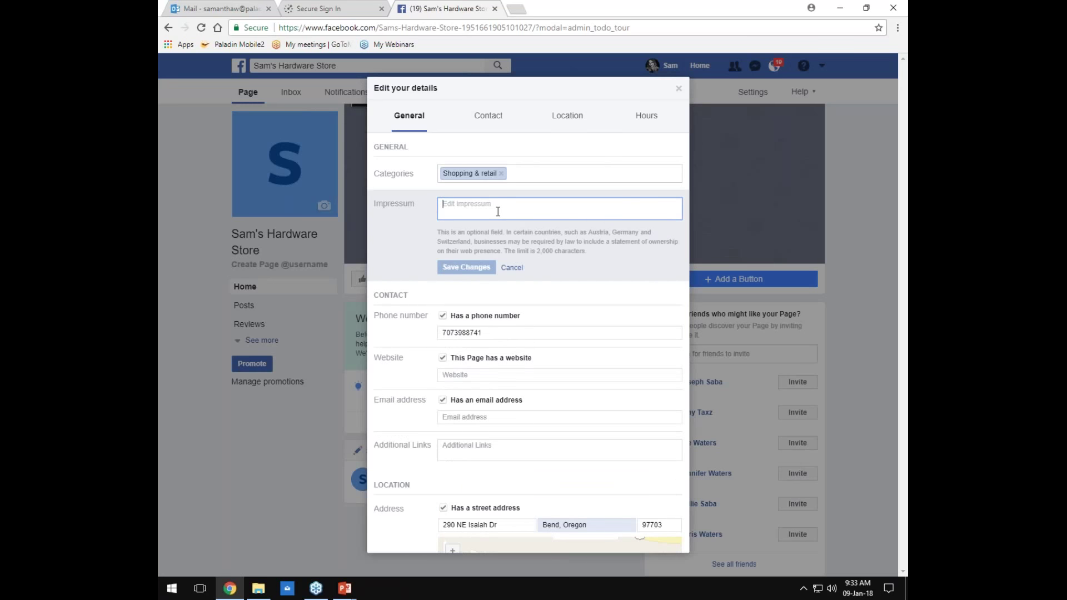
pyautogui.click(482, 376)
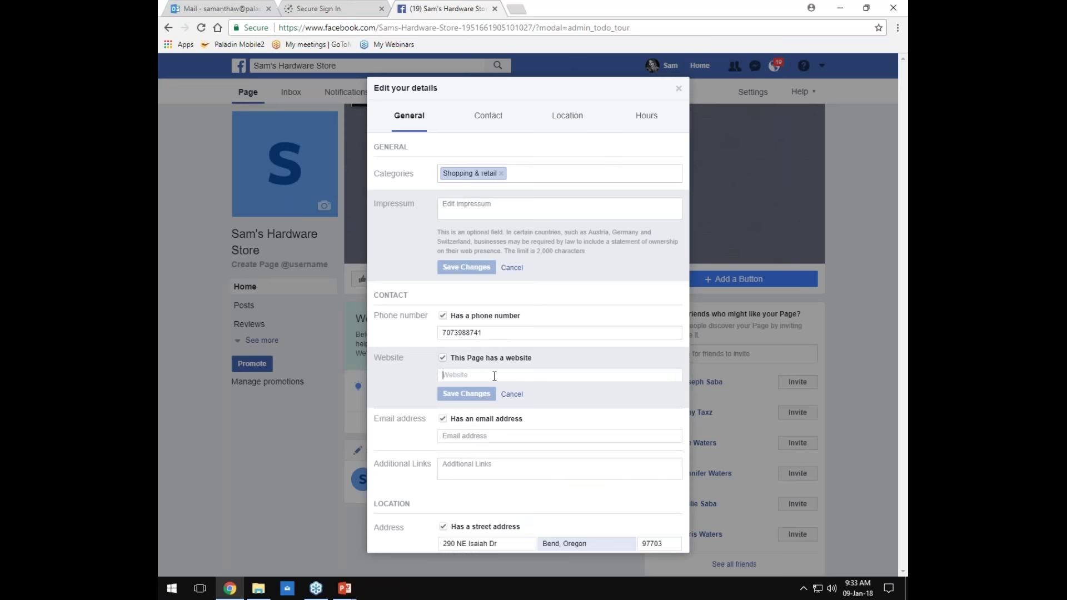
pyautogui.click(482, 435)
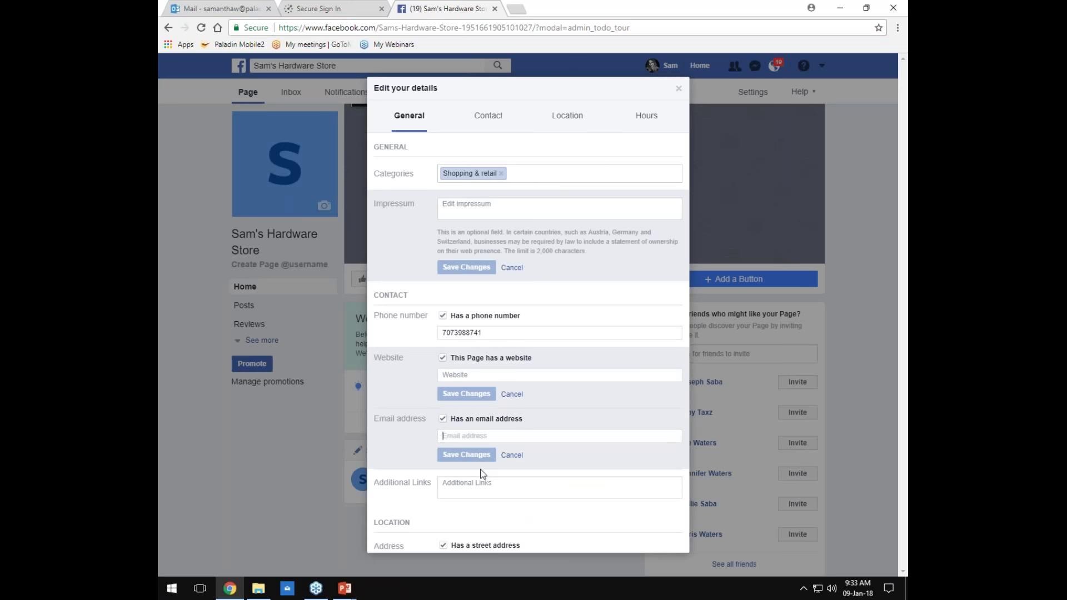
pyautogui.scroll(-8, 482, 473)
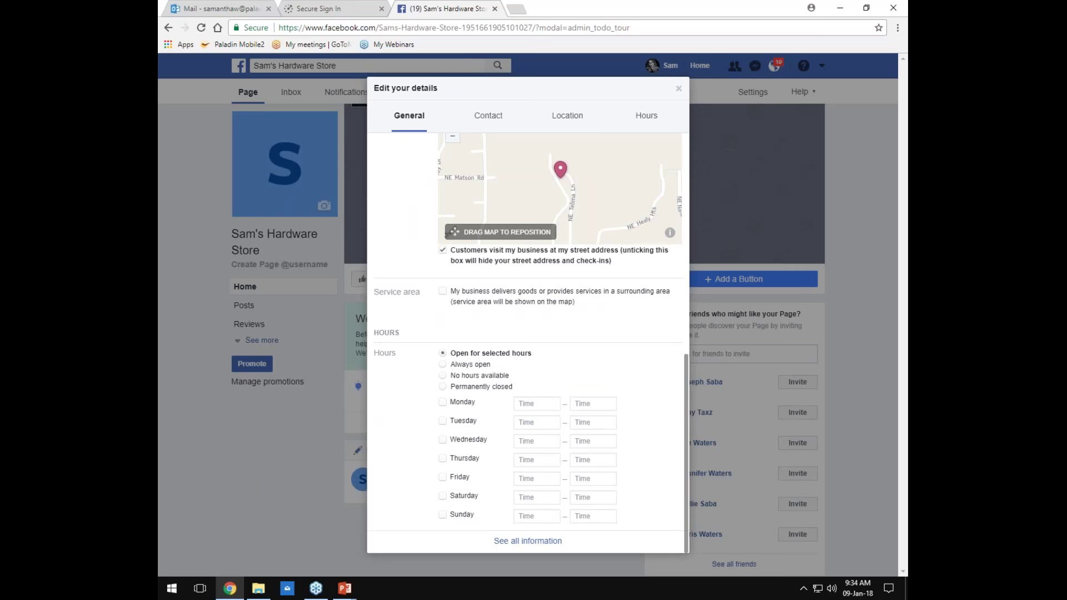
pyautogui.scroll(10, 528, 342)
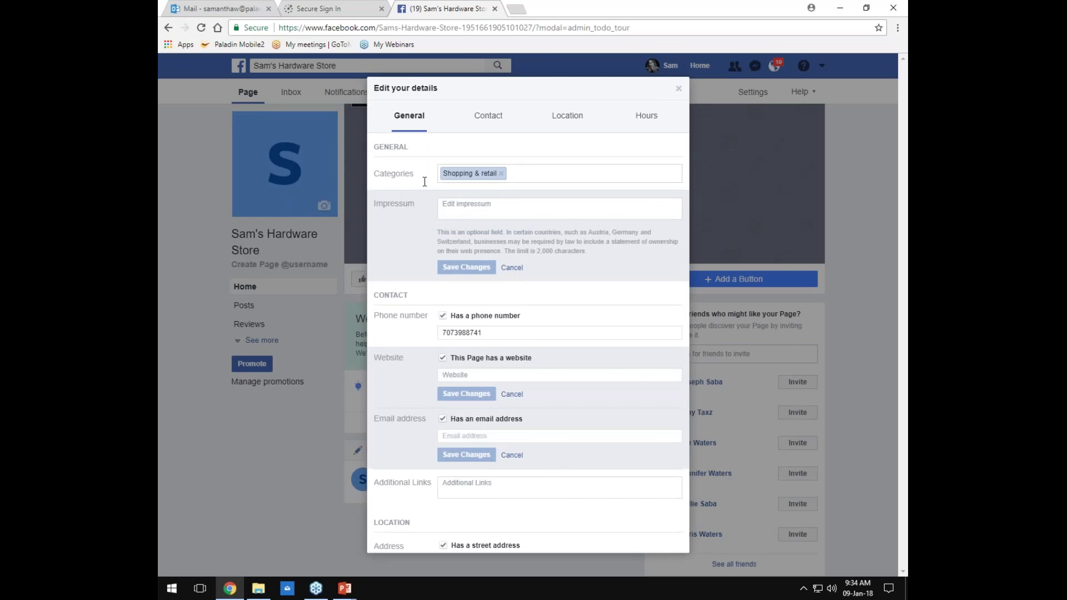
pyautogui.scroll(-2, 486, 423)
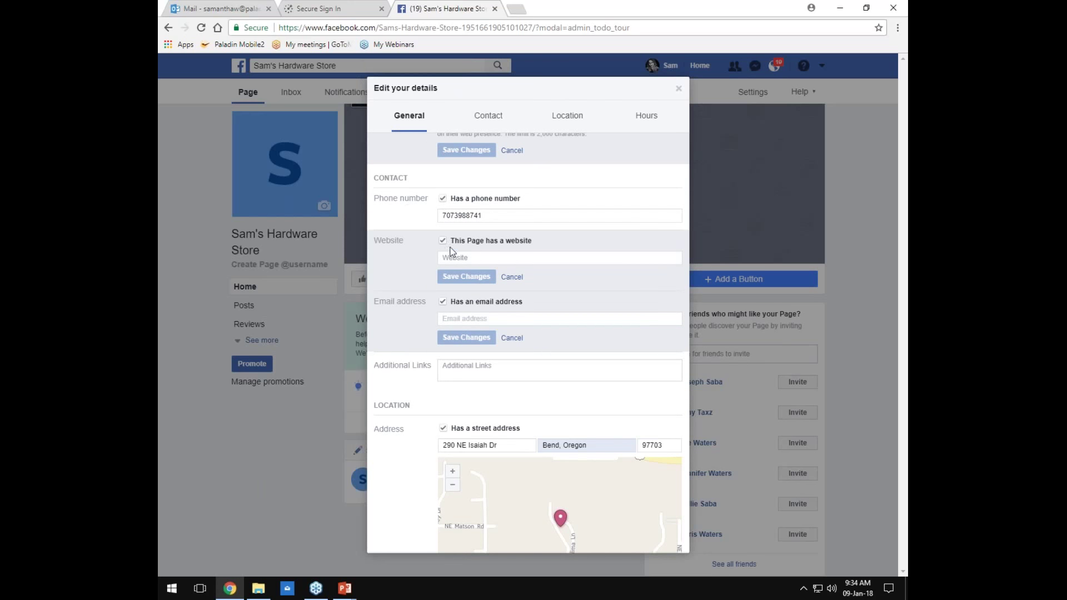
pyautogui.scroll(-1, 529, 374)
pyautogui.scroll(-5, 529, 374)
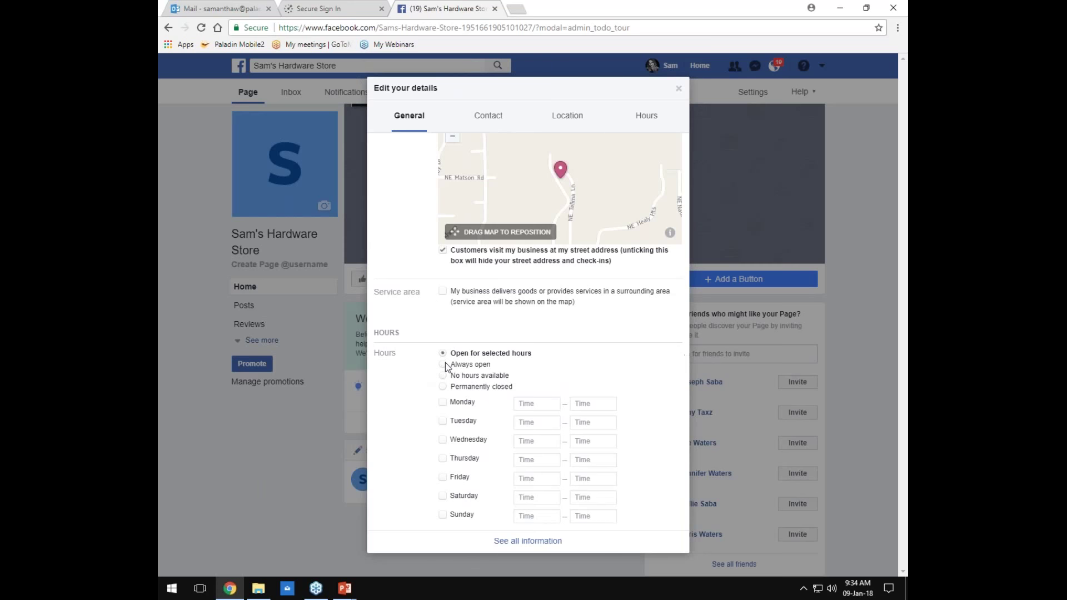
pyautogui.click(528, 542)
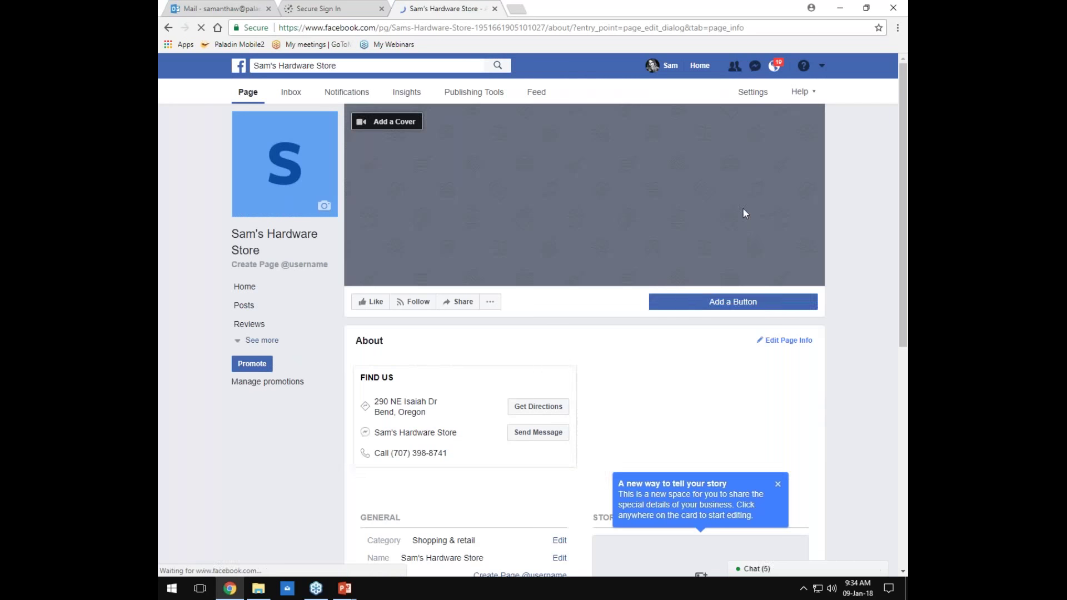
# Scroll through the Page's About section and go to its Settings.
pyautogui.scroll(-5, 621, 418)
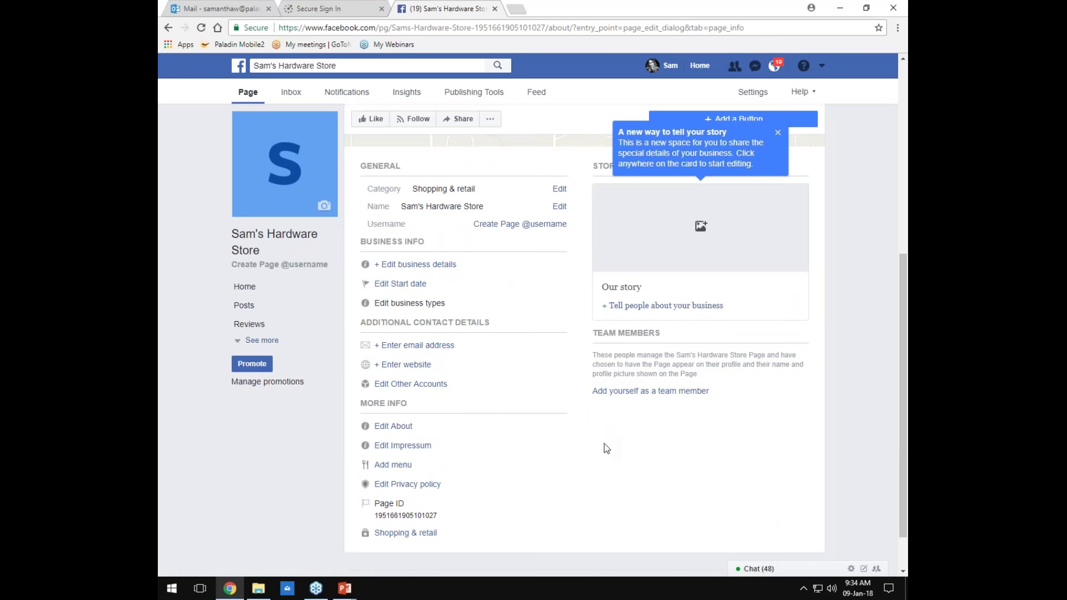
pyautogui.scroll(-1, 605, 444)
pyautogui.scroll(3, 603, 434)
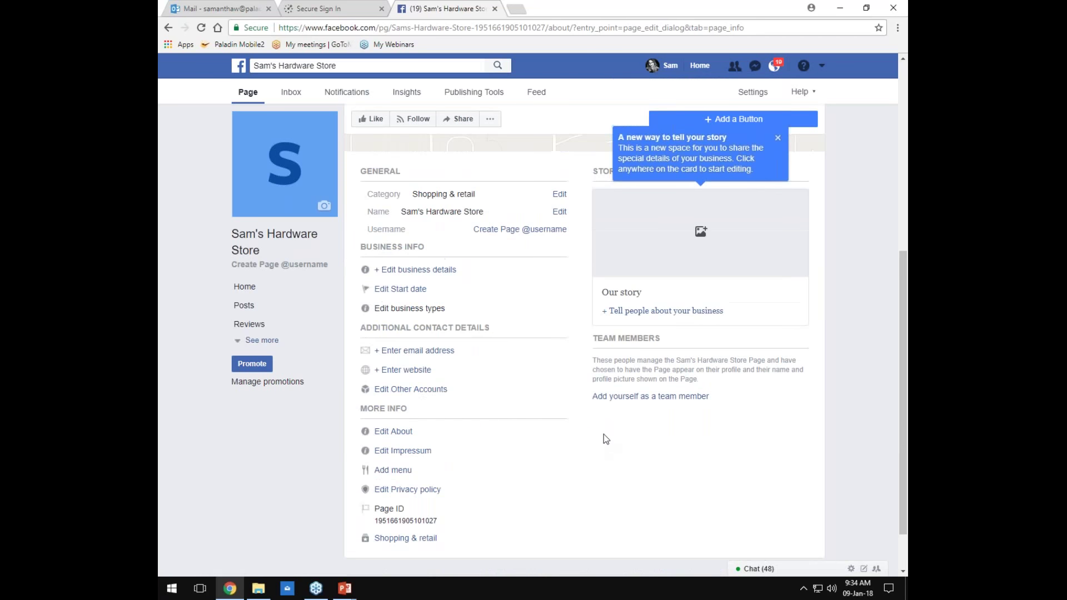
pyautogui.scroll(-1, 604, 442)
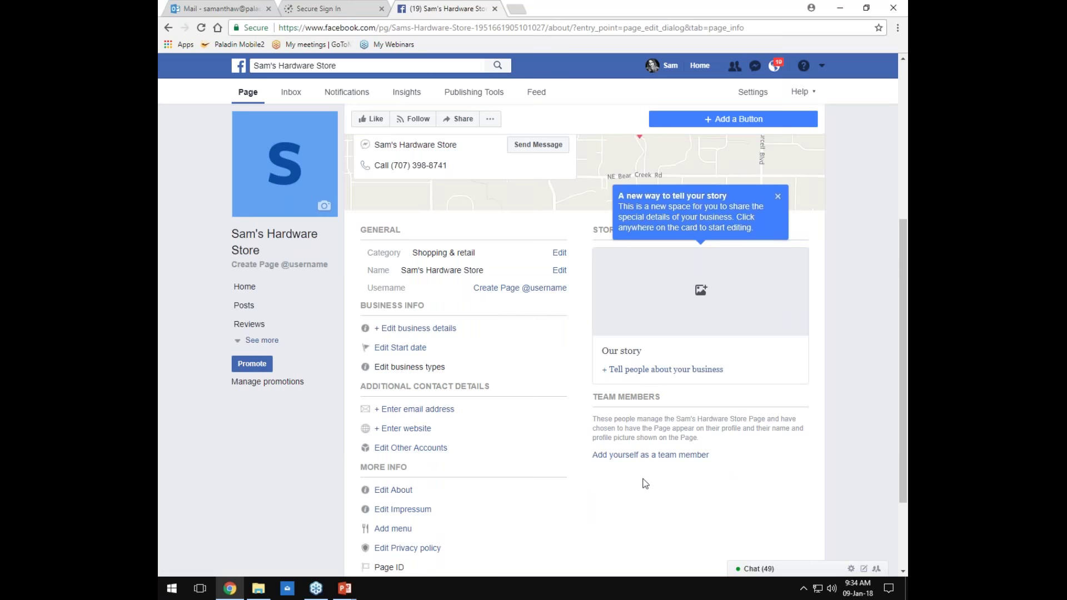
pyautogui.click(740, 100)
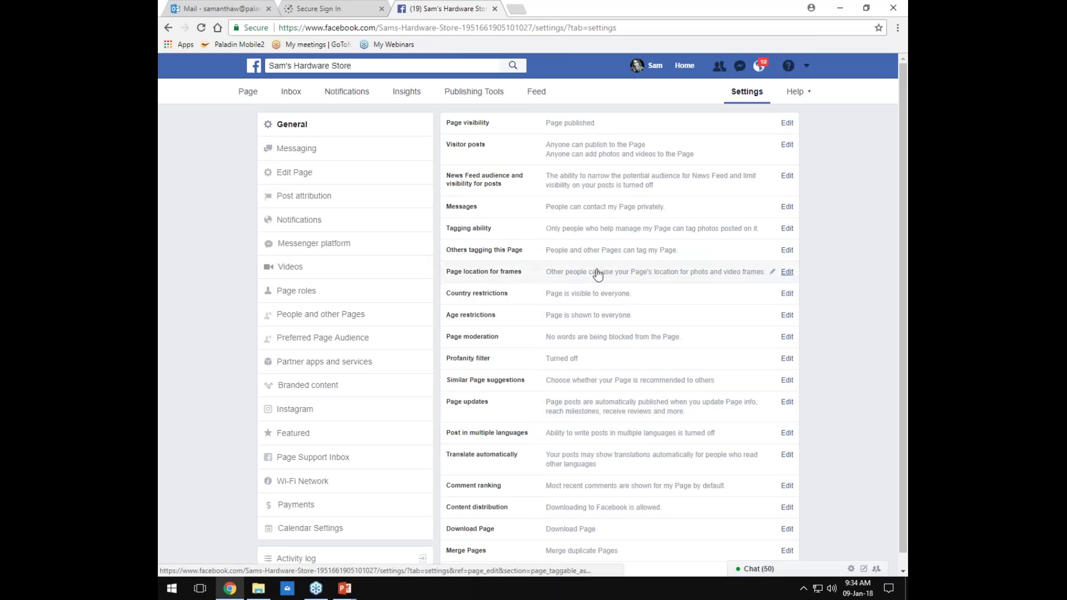
# In Edit Page, drag the About tab and then the Events tab up directly under Home.
pyautogui.click(288, 174)
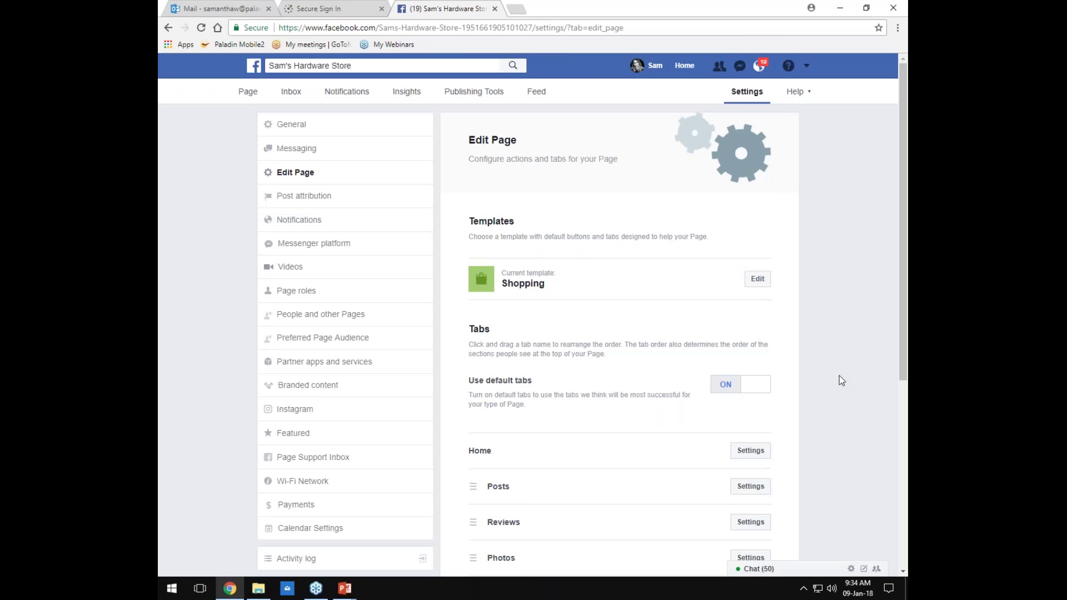
pyautogui.scroll(-2, 840, 375)
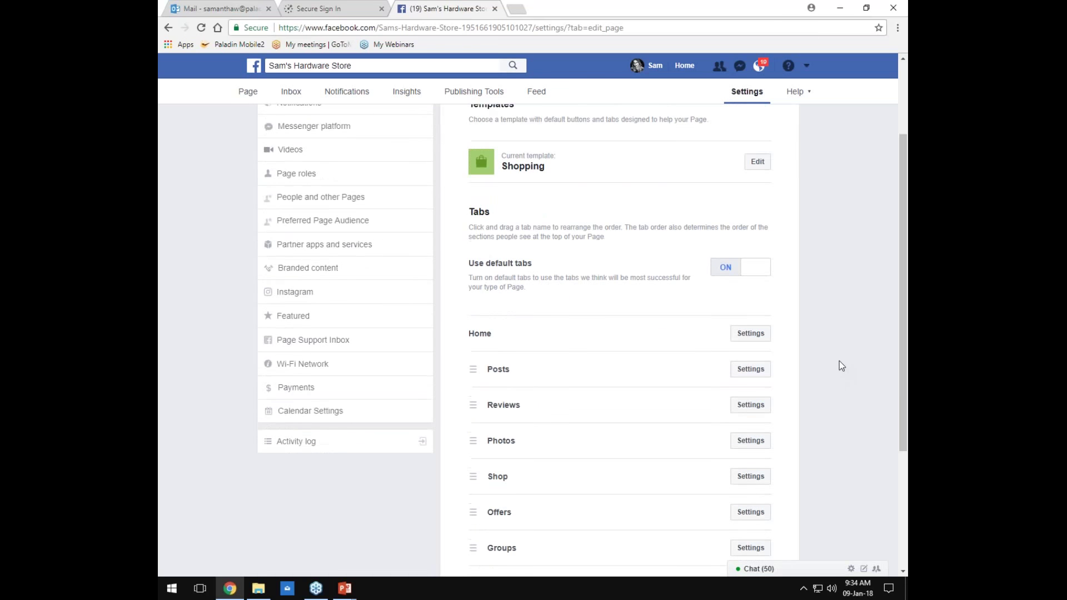
pyautogui.scroll(-3, 839, 366)
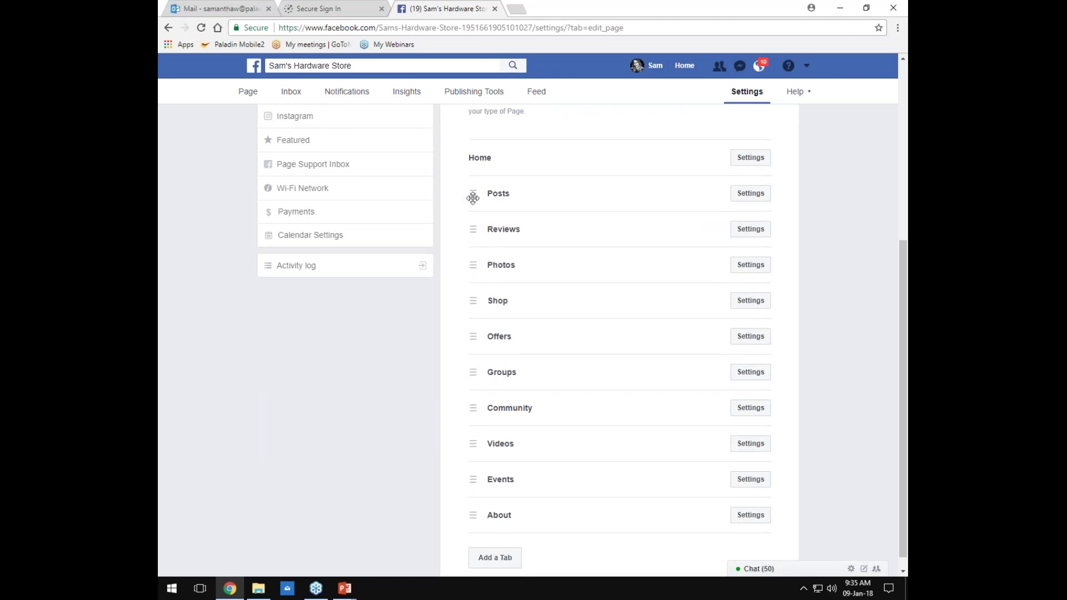
pyautogui.moveTo(484, 520); pyautogui.dragTo(474, 185)
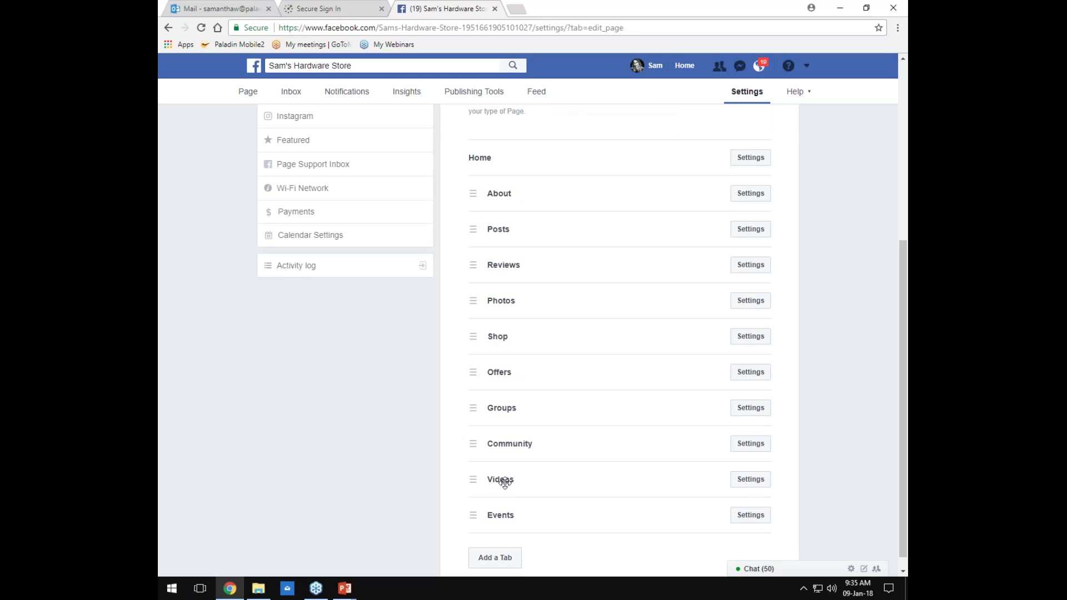
pyautogui.moveTo(536, 522); pyautogui.dragTo(541, 218)
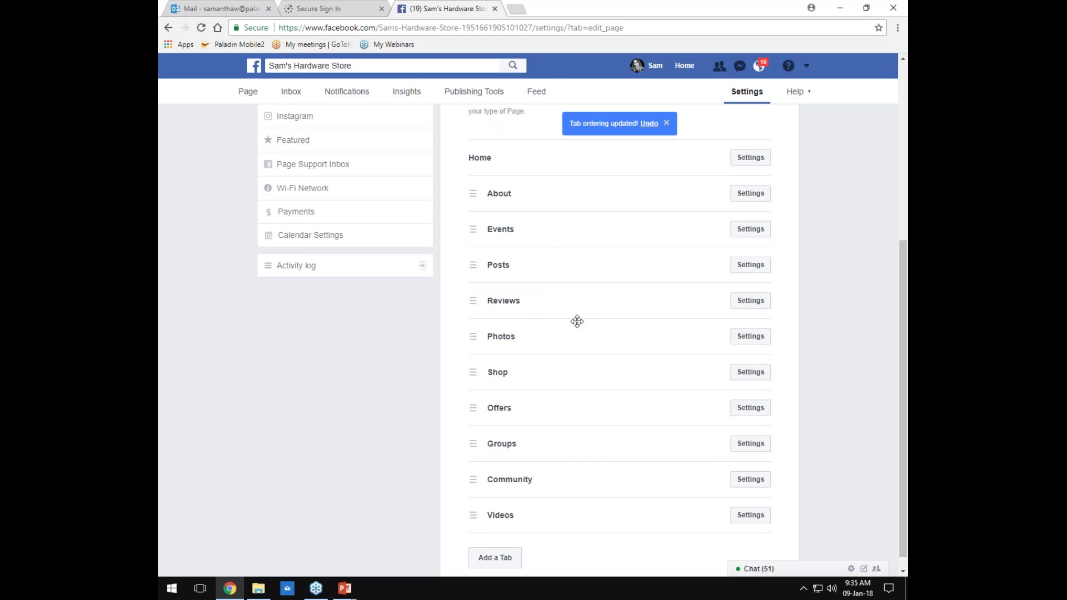
pyautogui.scroll(3, 577, 321)
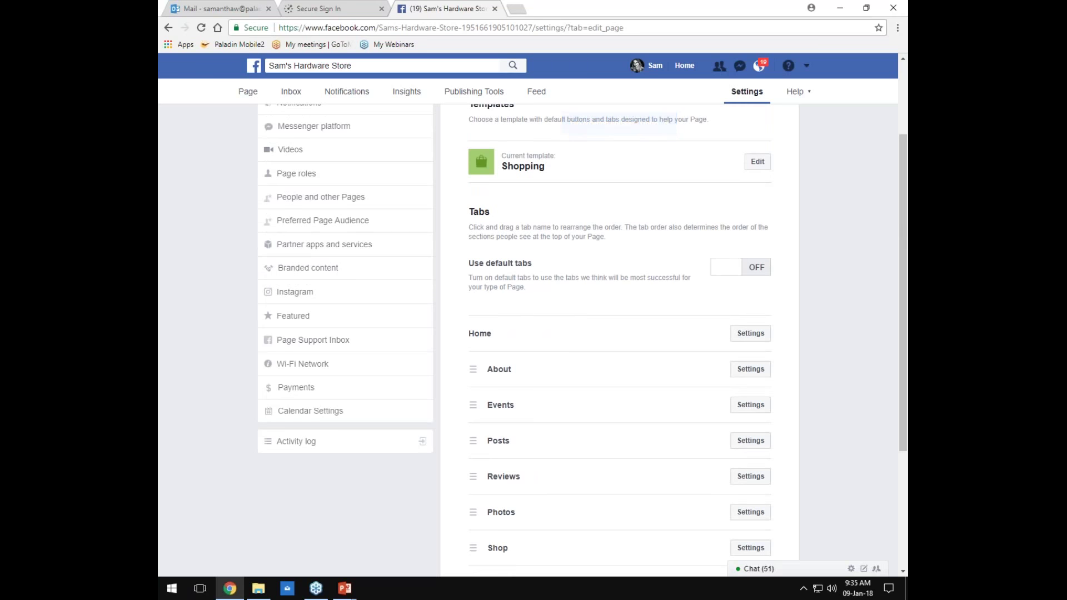
pyautogui.scroll(2, 577, 321)
pyautogui.scroll(-3, 576, 321)
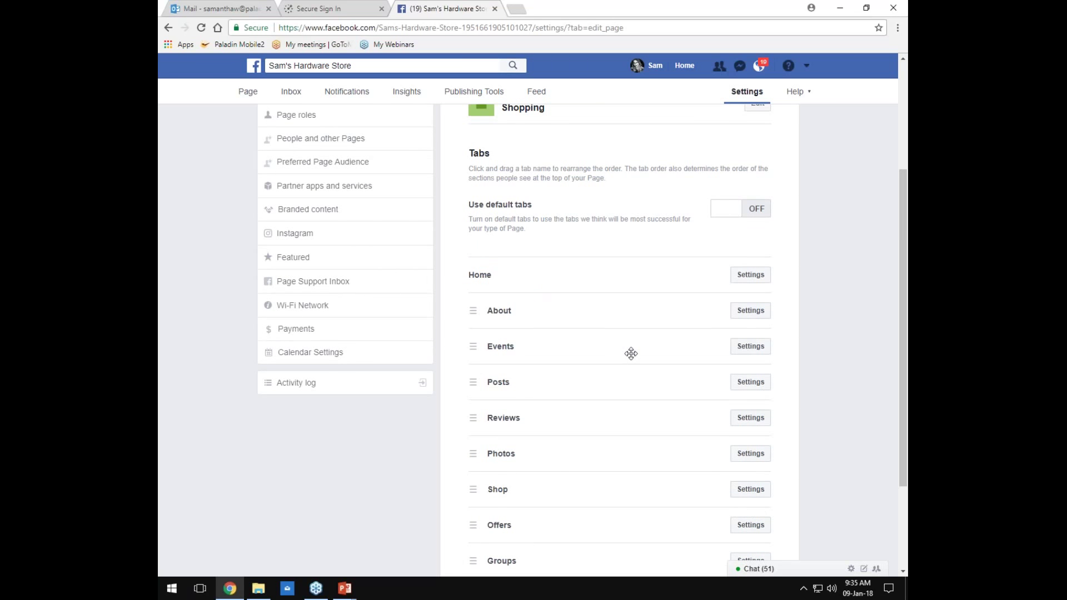
pyautogui.scroll(3, 630, 352)
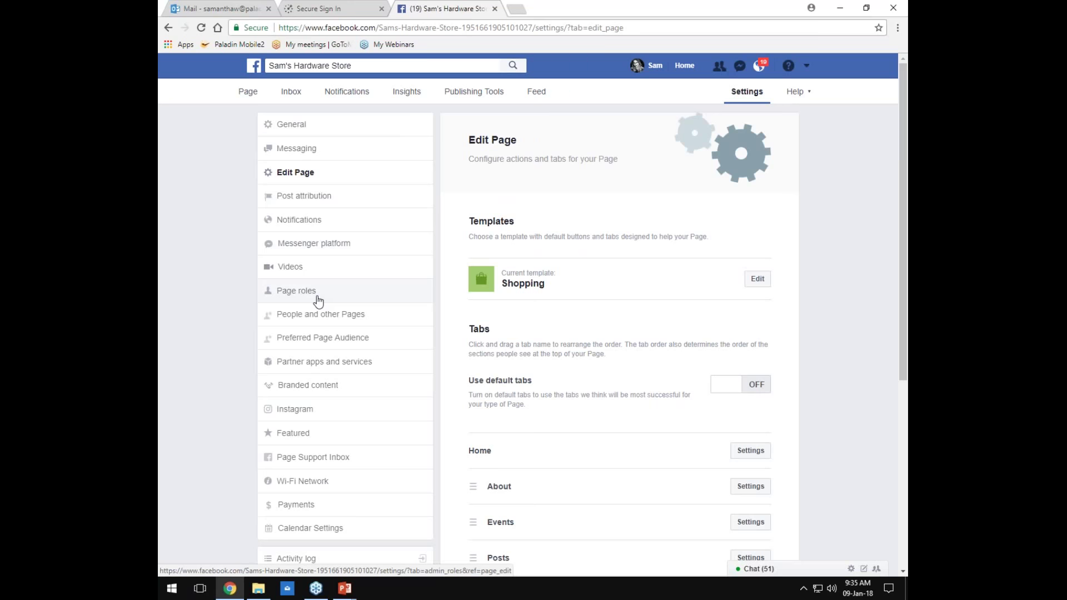
# In Page roles, add a friend picked by name with the Admin role.
pyautogui.click(318, 300)
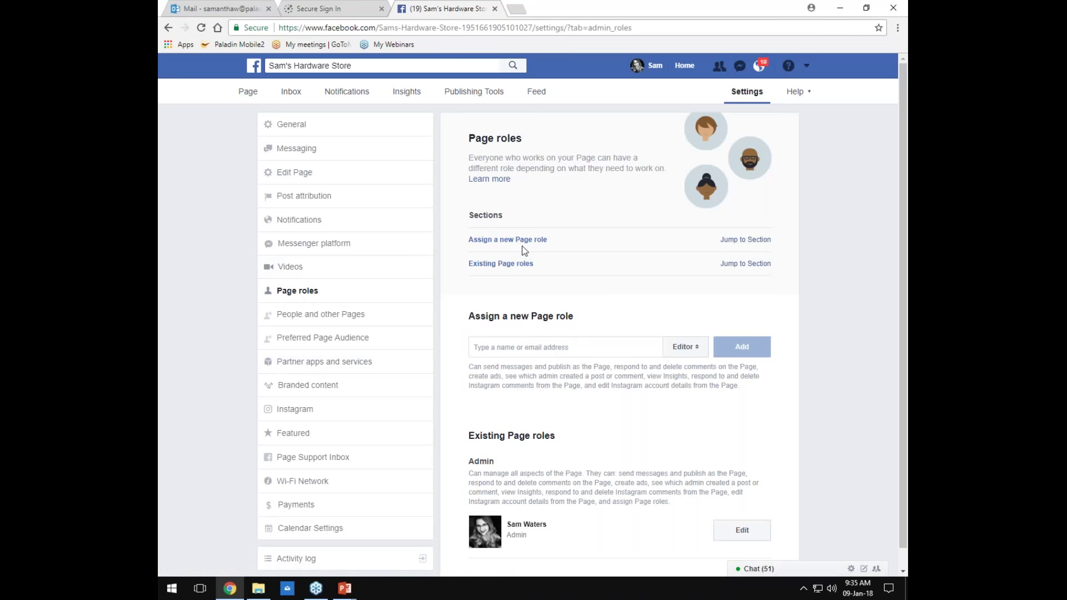
pyautogui.click(527, 351)
pyautogui.click(689, 348)
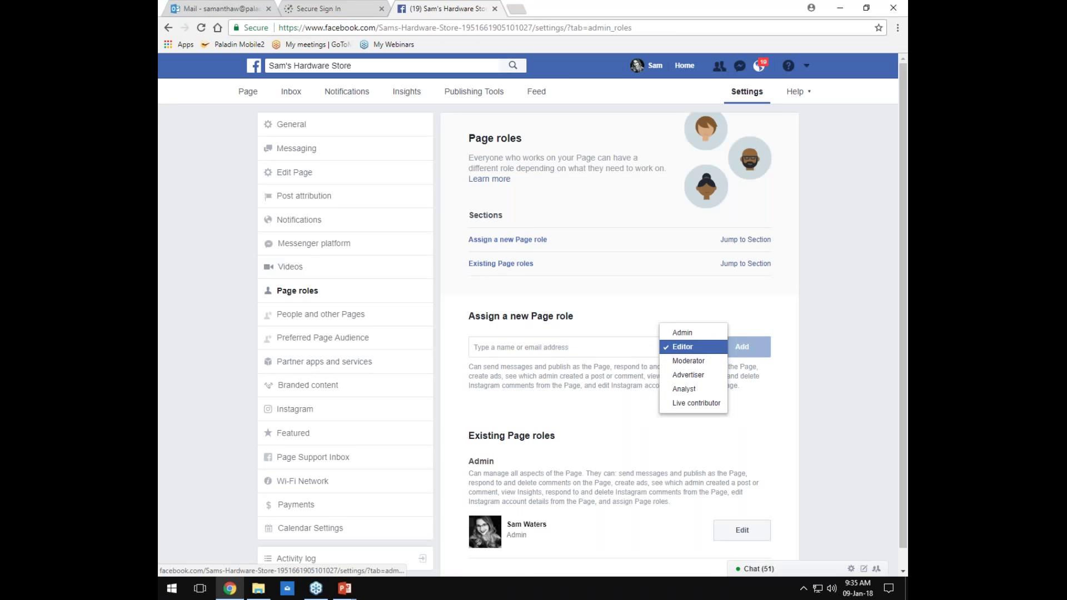
pyautogui.click(684, 333)
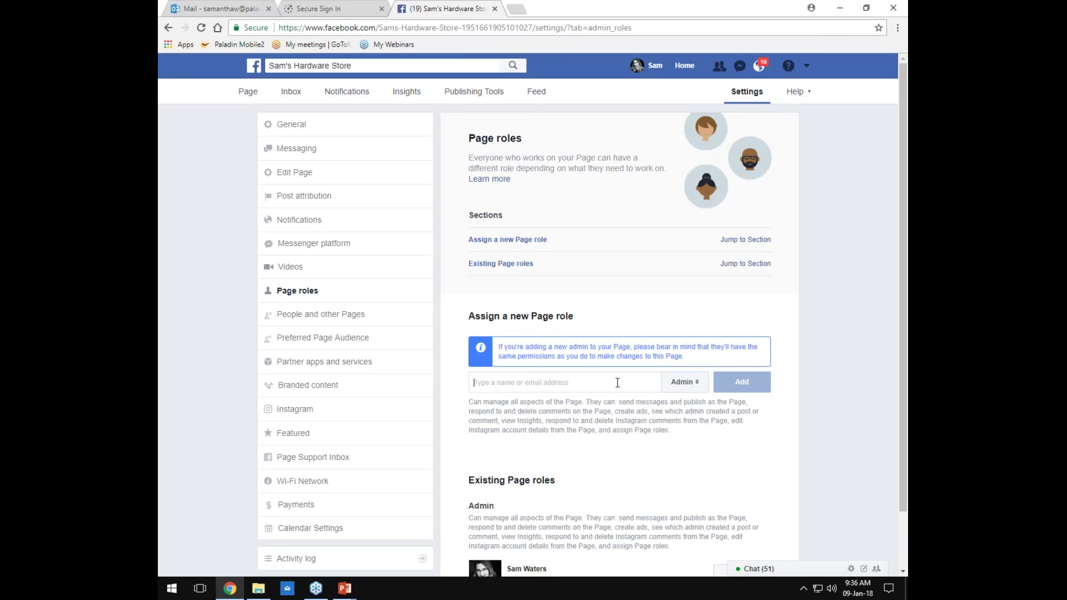
pyautogui.click(617, 382)
pyautogui.write('katie sig')
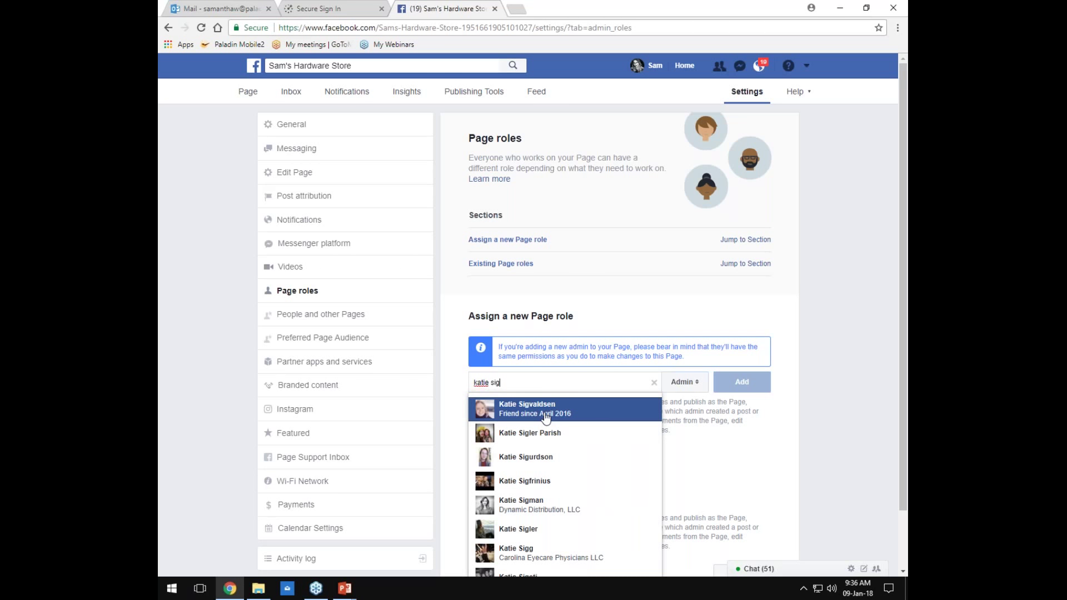
pyautogui.click(545, 410)
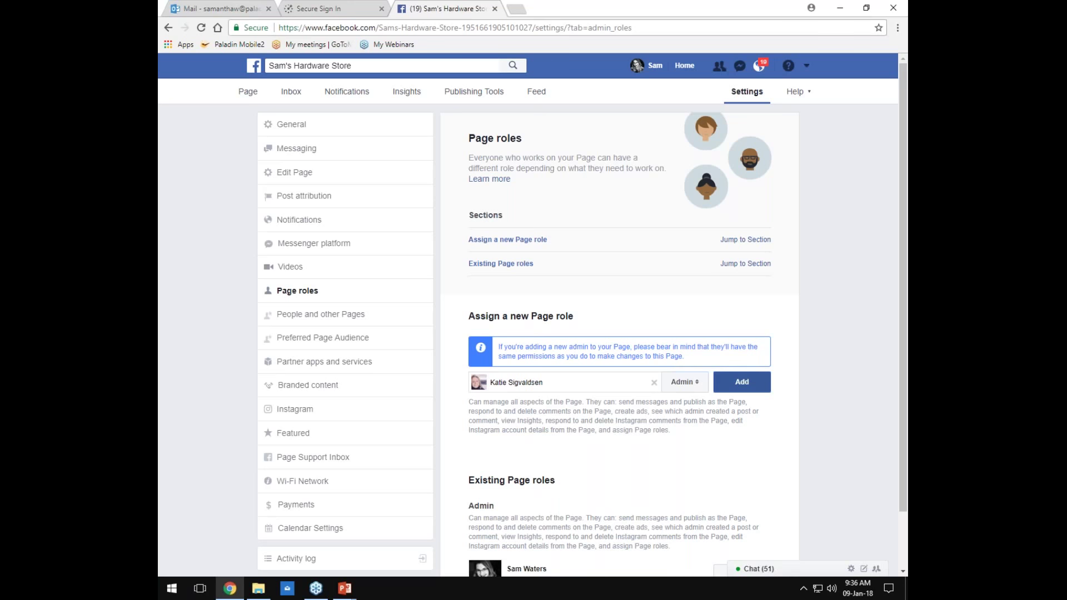
pyautogui.click(741, 384)
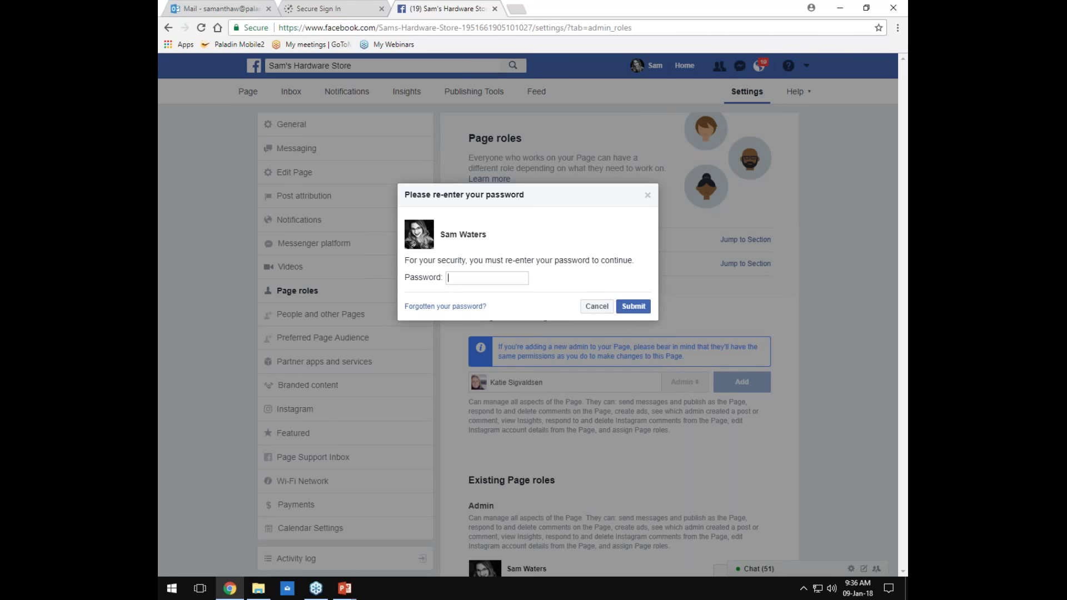
# Re-enter the account password, decline Chrome's save-password offer, and check Existing Page roles.
pyautogui.press('Return')
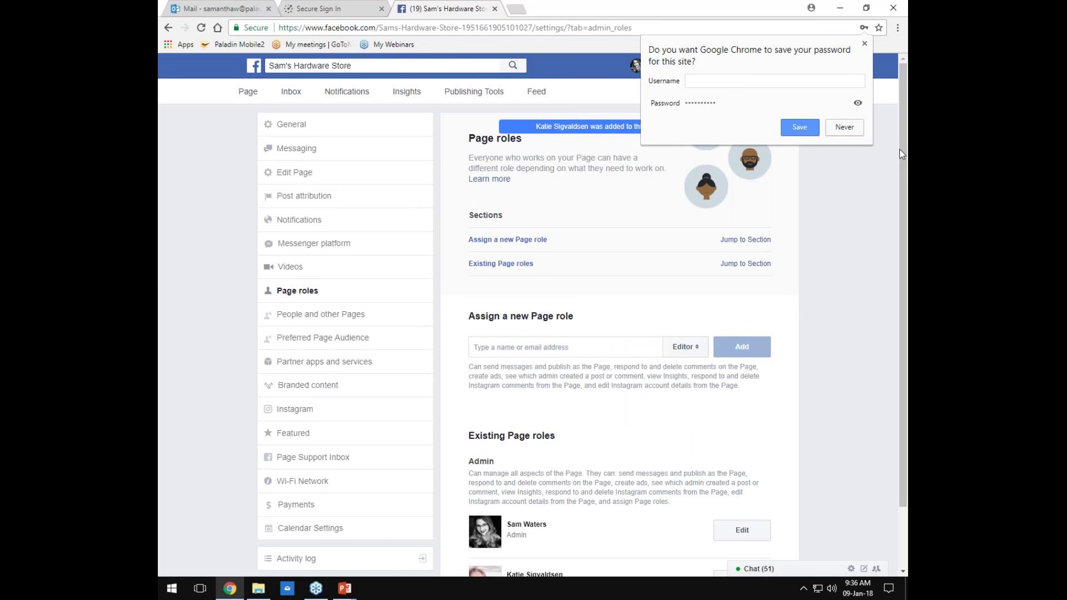
pyautogui.click(864, 43)
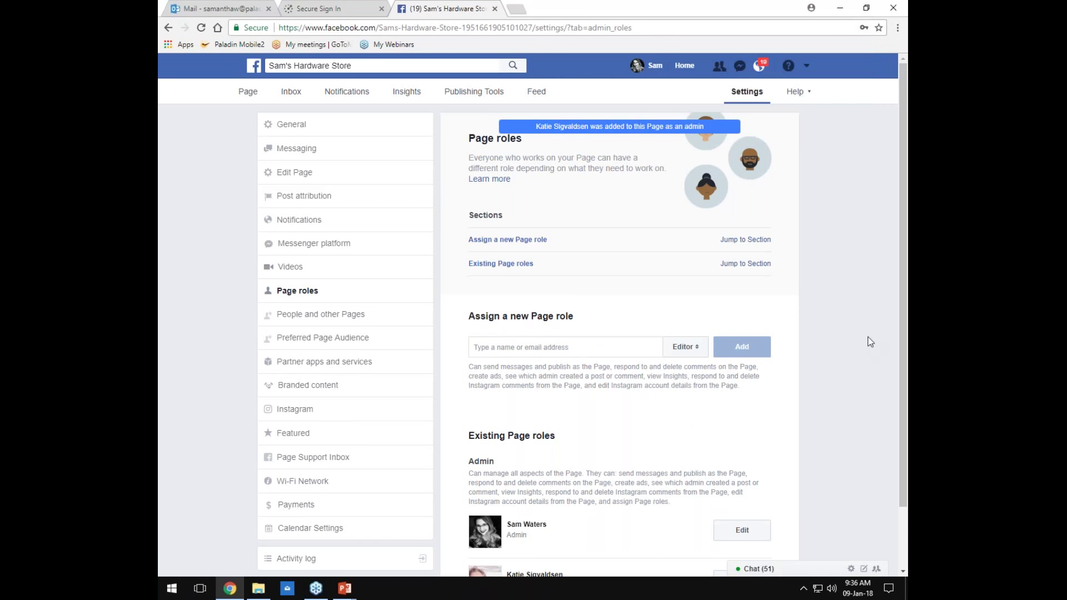
pyautogui.scroll(-1, 810, 402)
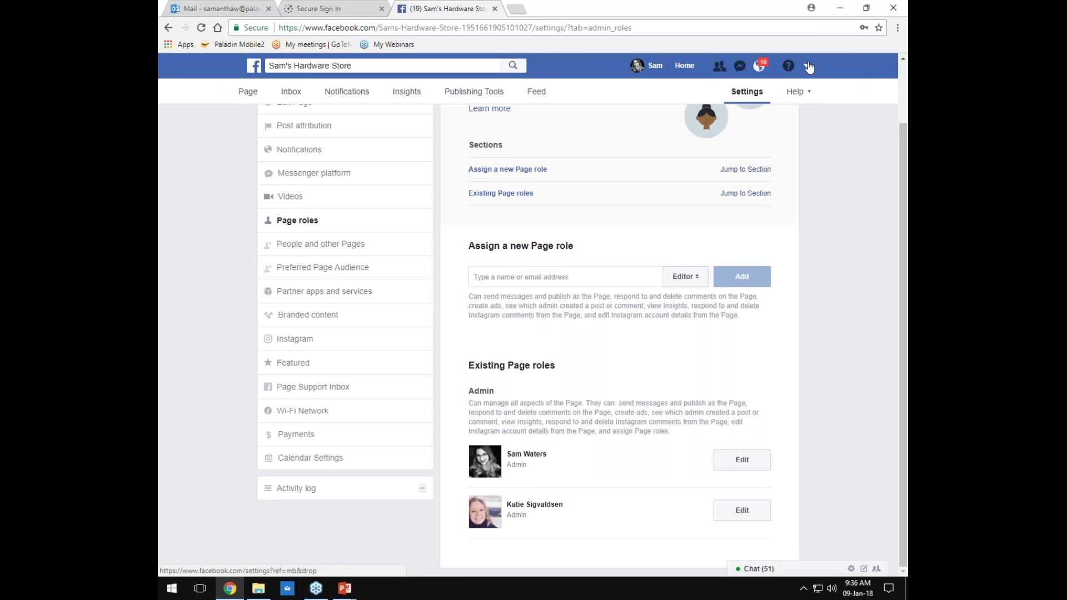
# Search for 'paladin' and open the Paladin Point of Sale business Page.
pyautogui.click(807, 65)
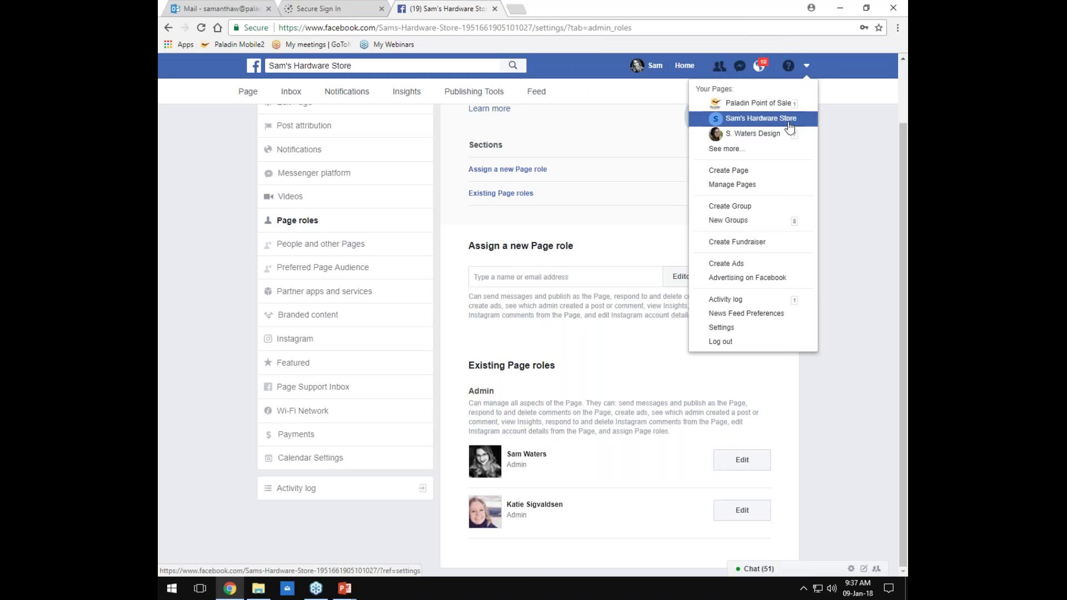
pyautogui.click(807, 66)
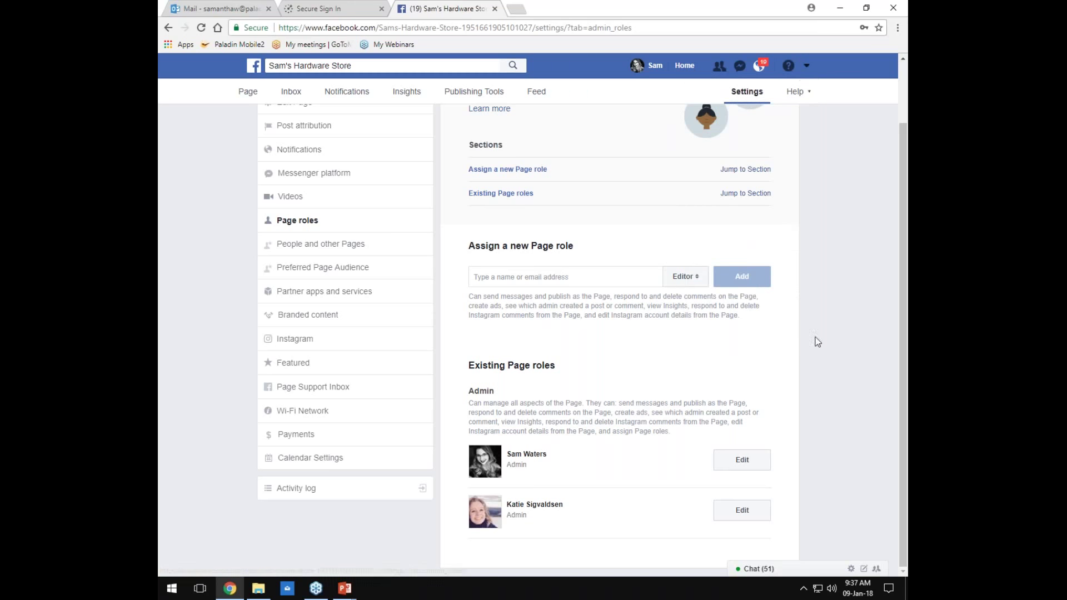
pyautogui.scroll(2, 736, 395)
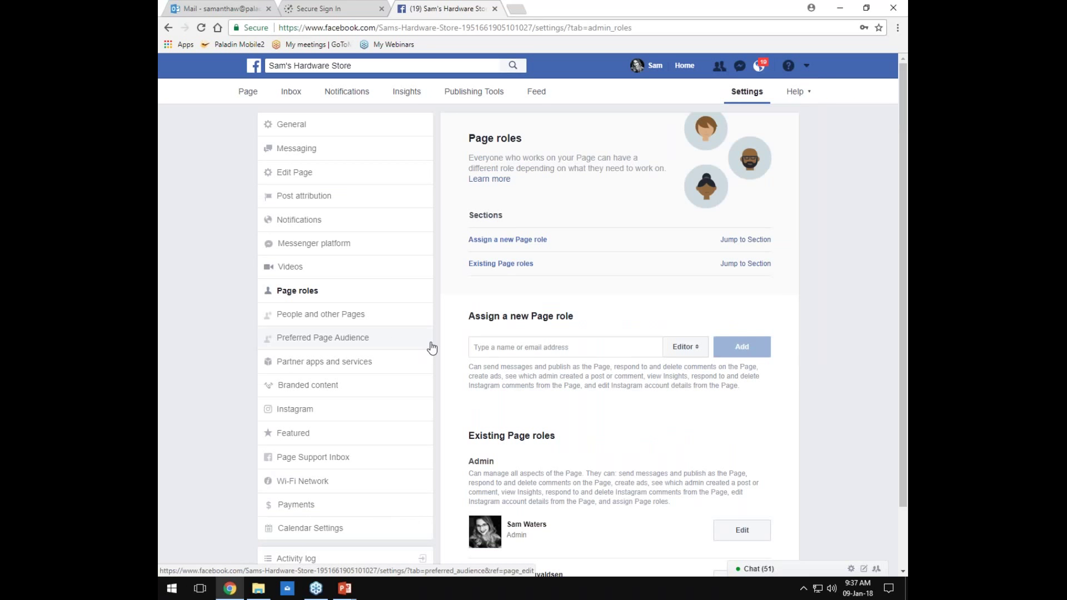
pyautogui.click(374, 70)
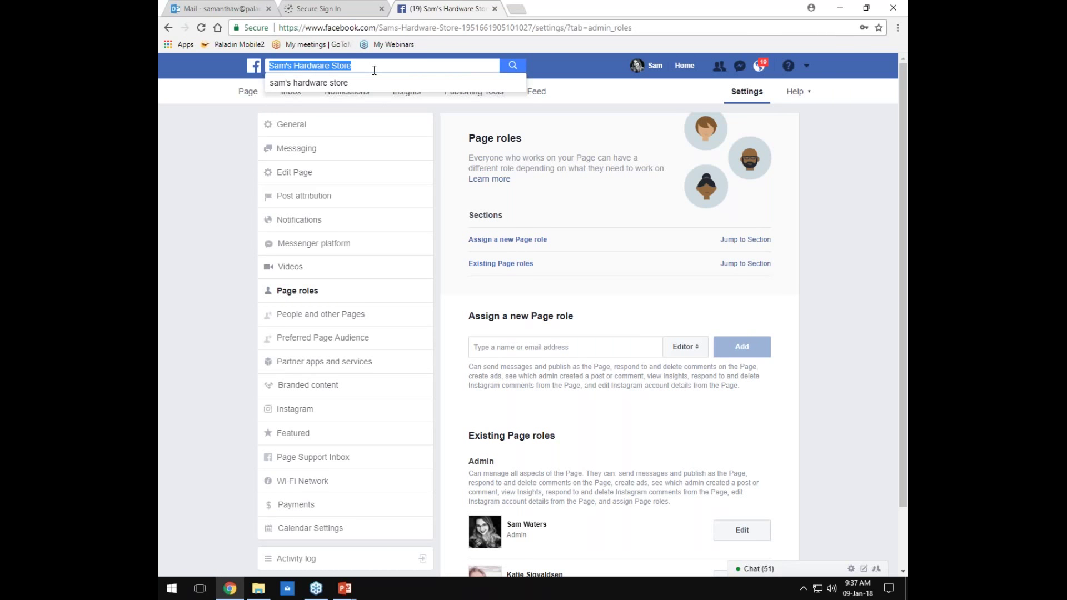
pyautogui.write('paladin')
pyautogui.click(323, 82)
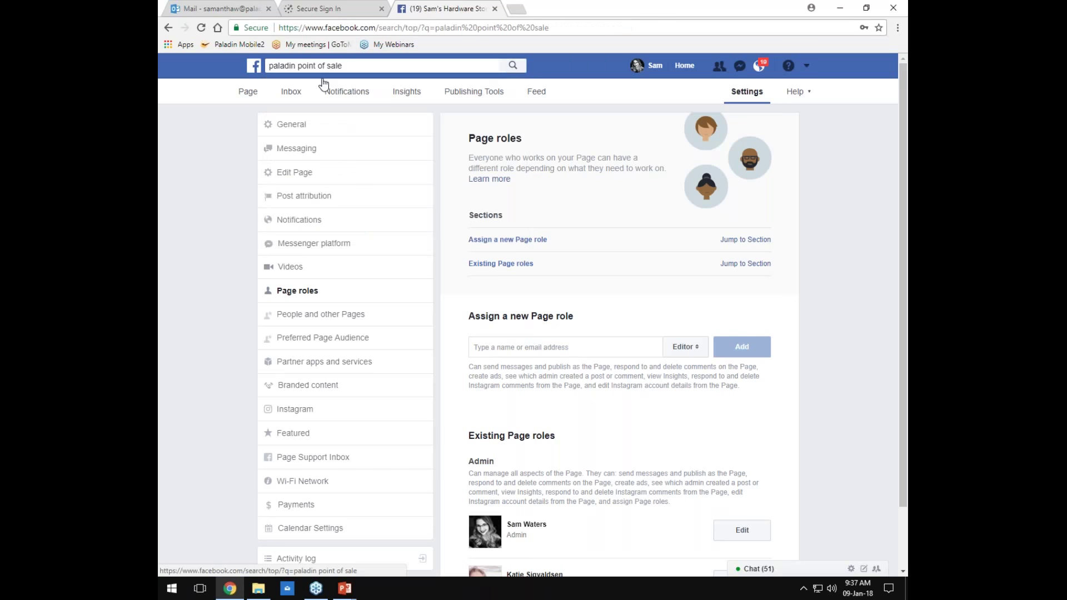
pyautogui.click(441, 158)
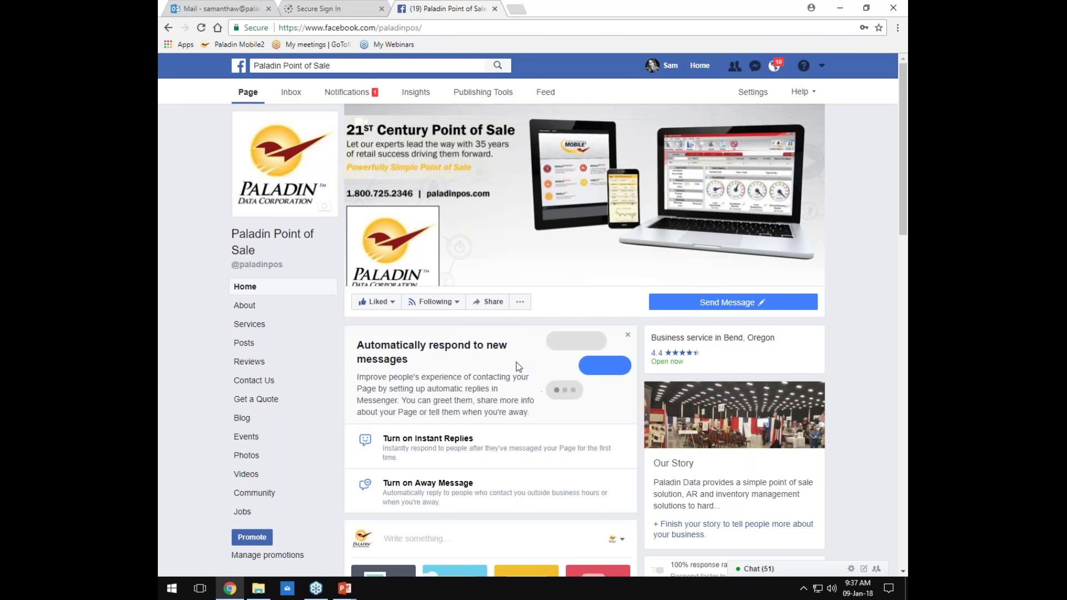
# Like Paladin Point of Sale as Sam's Hardware Store and confirm it was added to favourites.
pyautogui.click(520, 303)
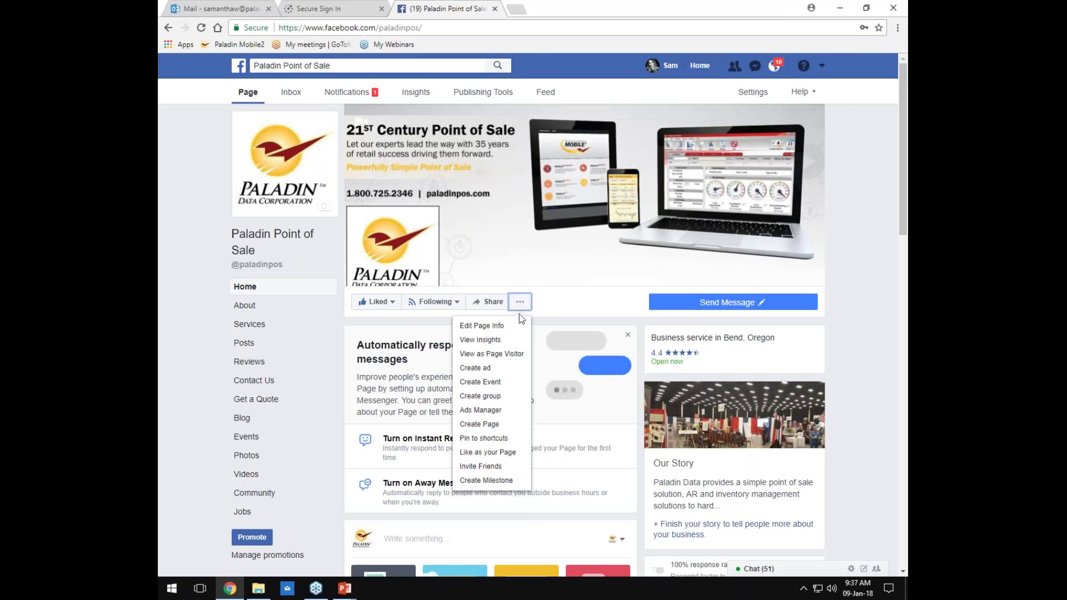
pyautogui.click(520, 302)
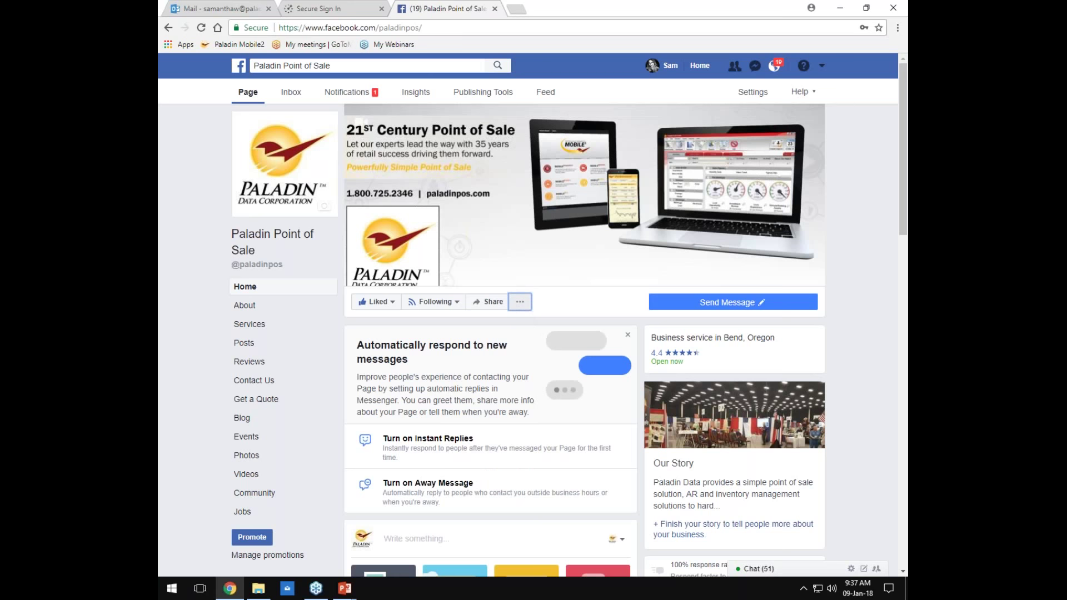
pyautogui.click(520, 302)
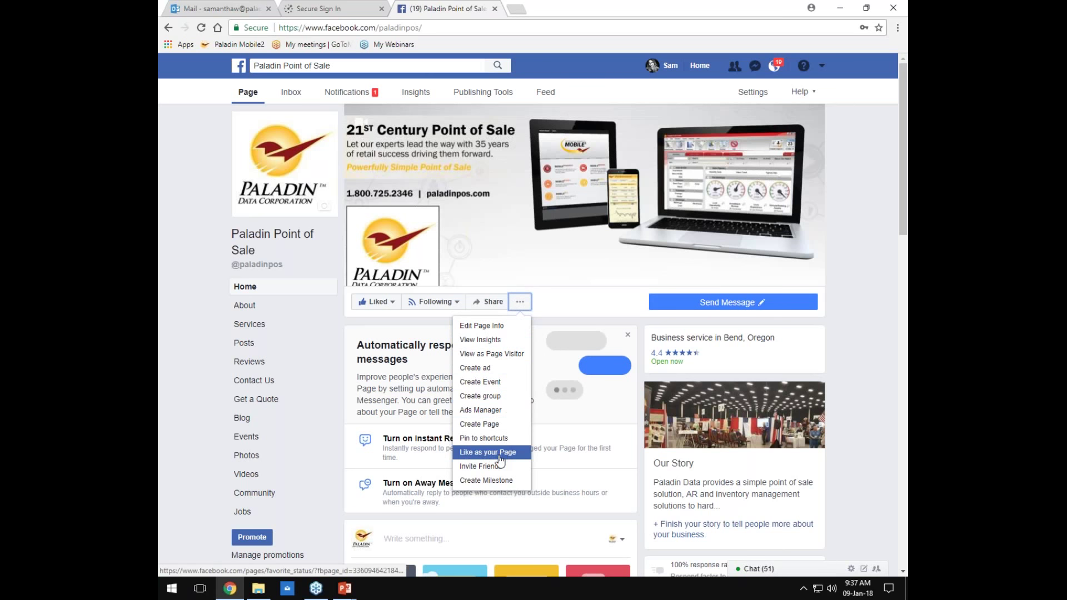
pyautogui.click(474, 453)
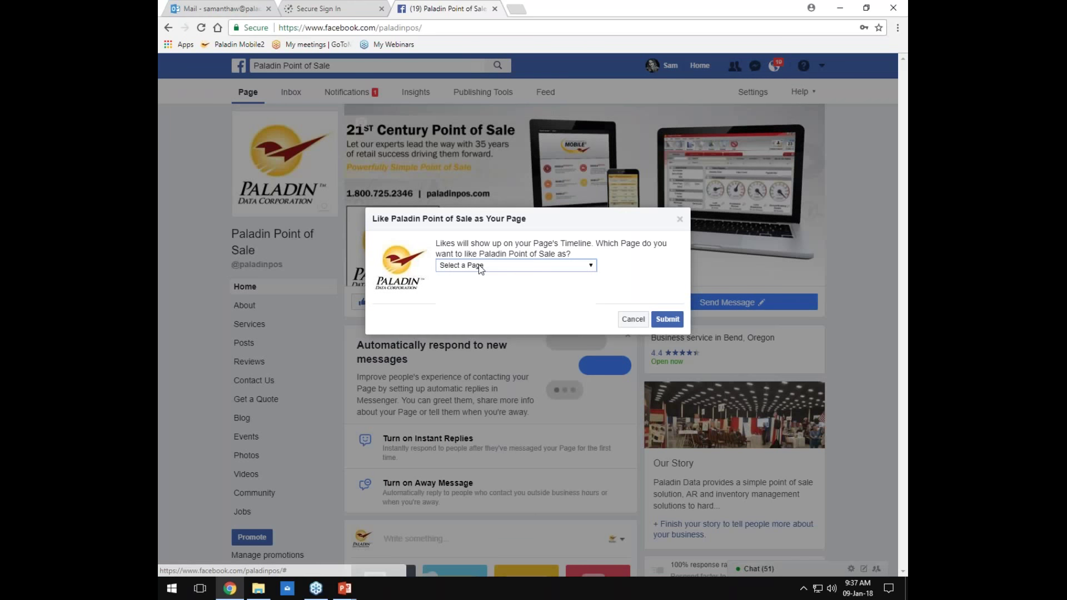
pyautogui.click(479, 265)
pyautogui.click(494, 286)
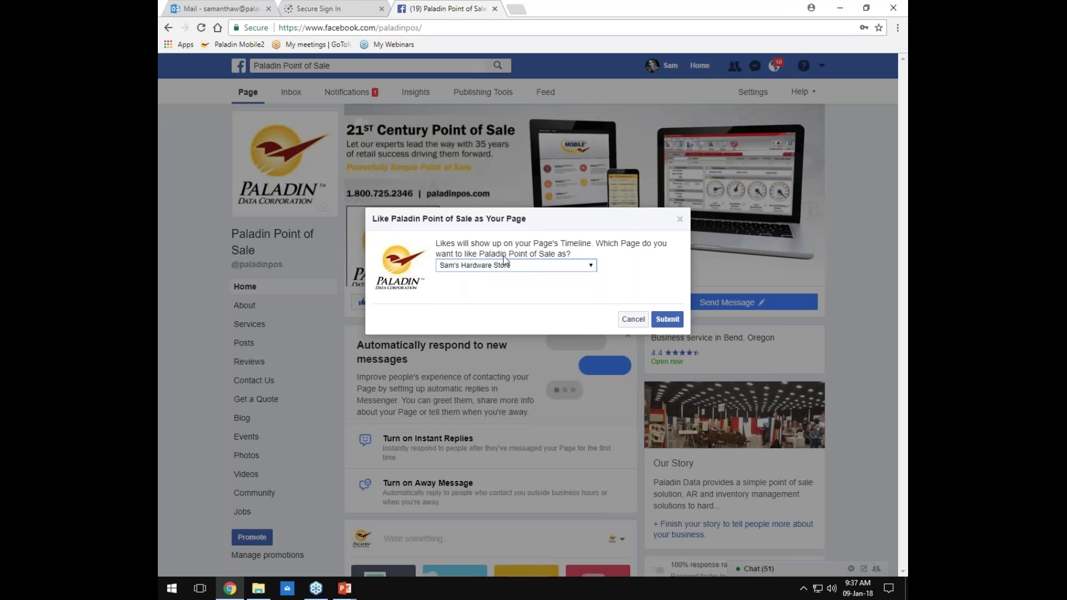
pyautogui.click(667, 319)
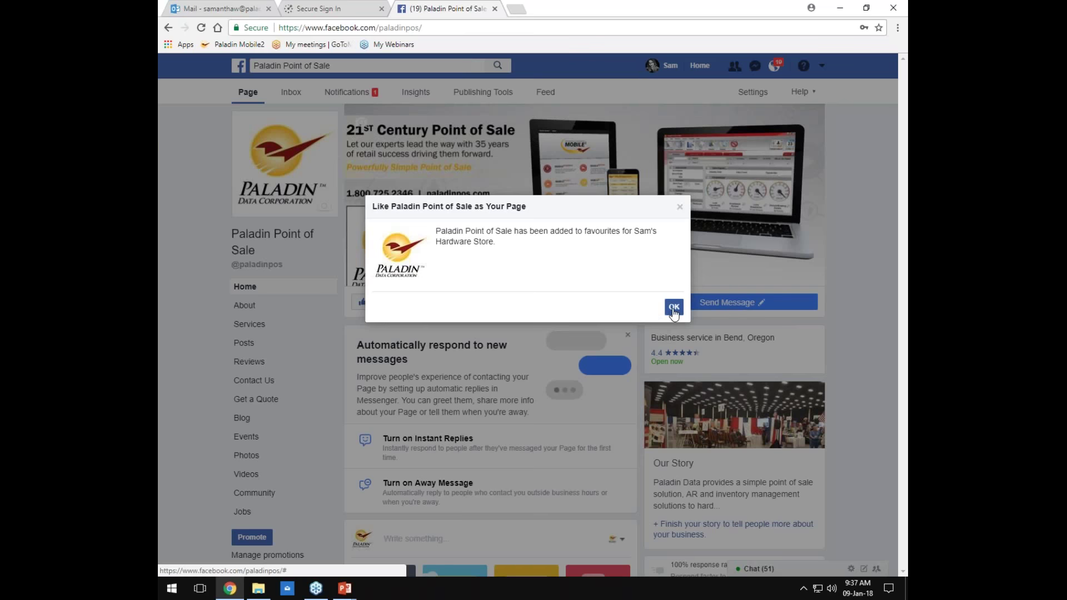
pyautogui.click(673, 309)
pyautogui.scroll(-2, 538, 419)
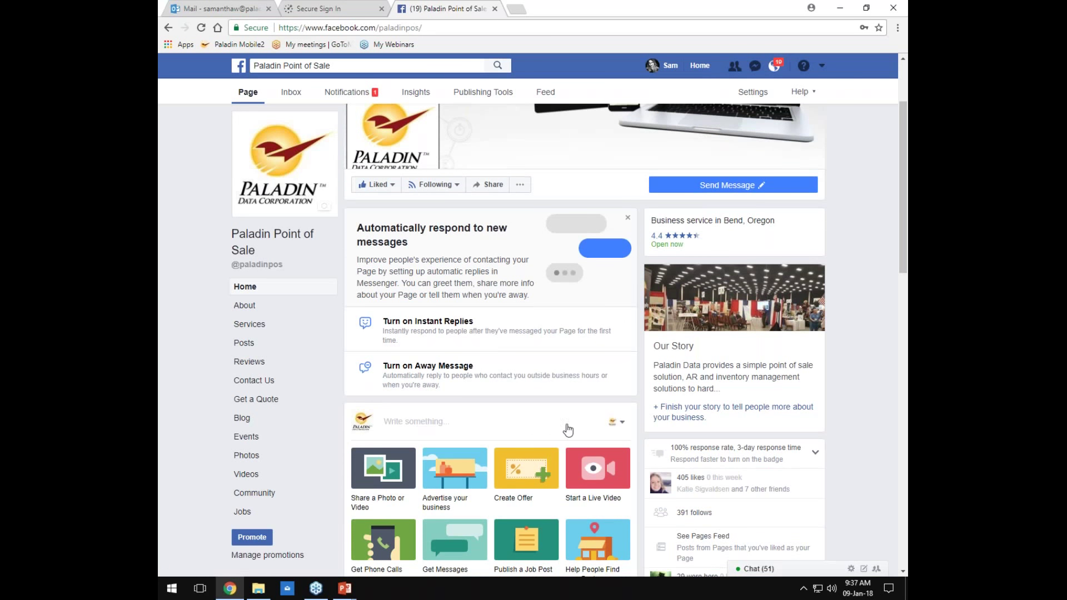
pyautogui.click(616, 422)
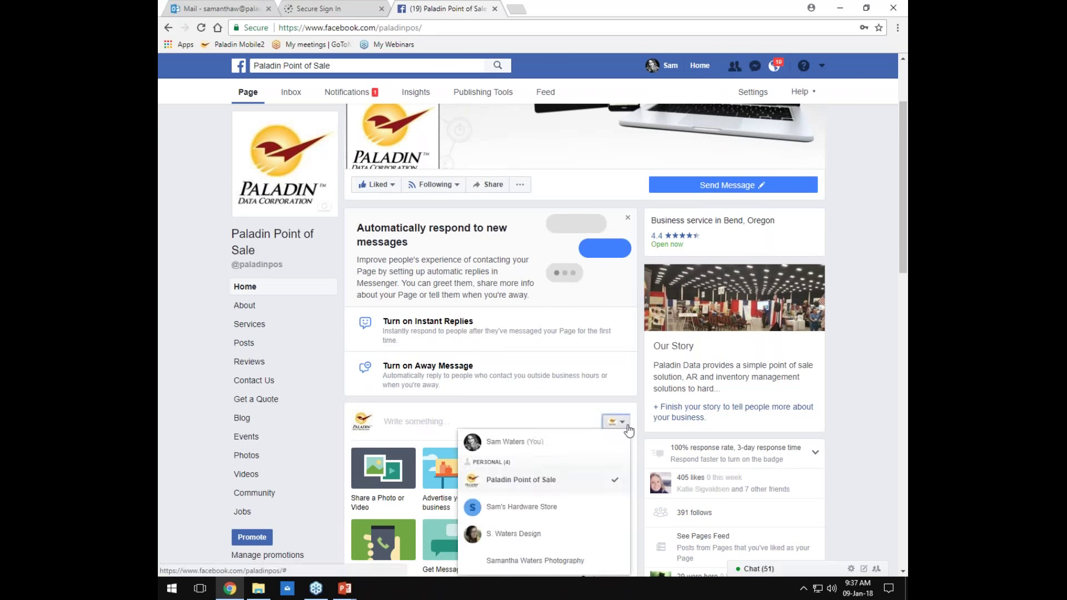
pyautogui.click(545, 507)
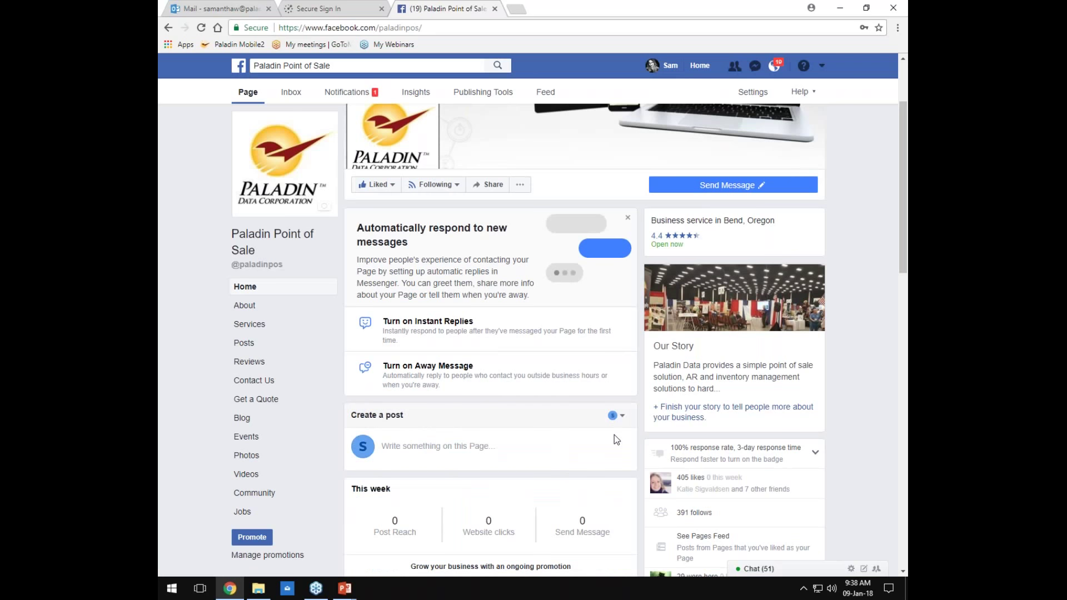
pyautogui.scroll(-3, 615, 439)
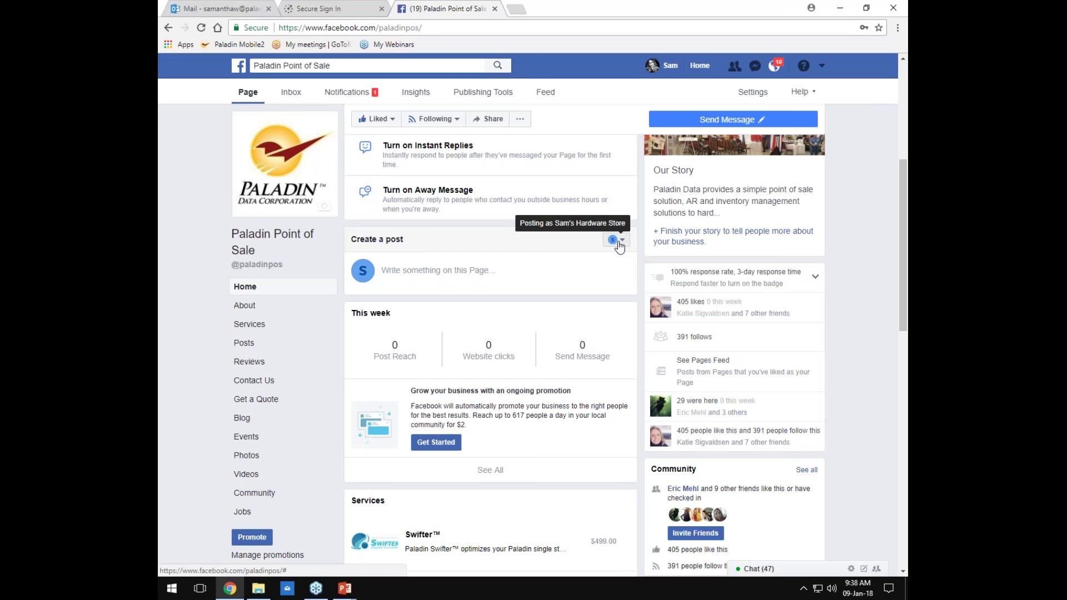
pyautogui.click(618, 243)
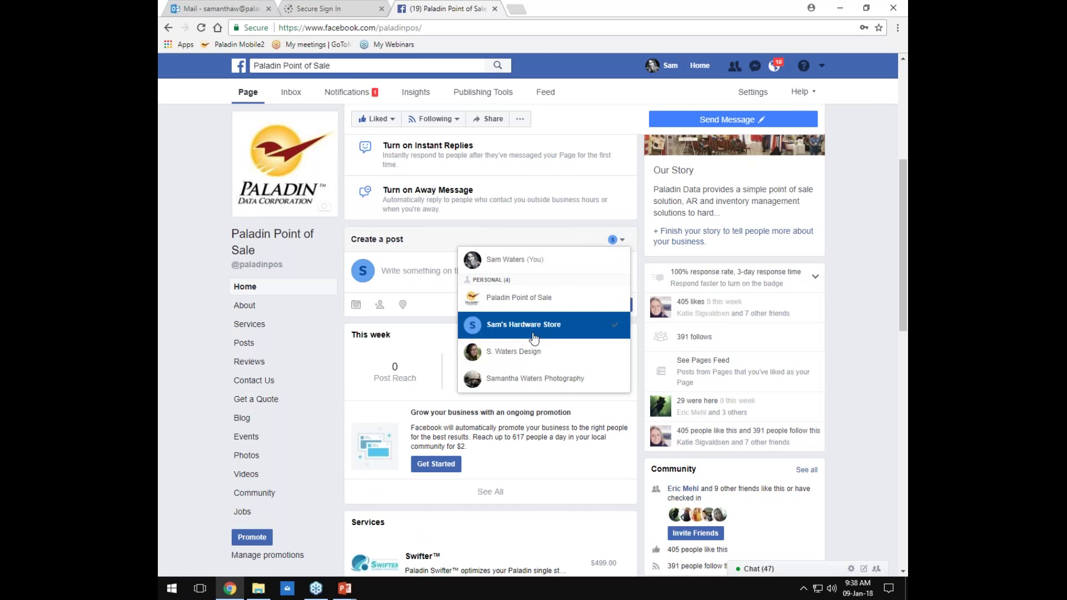
pyautogui.click(428, 270)
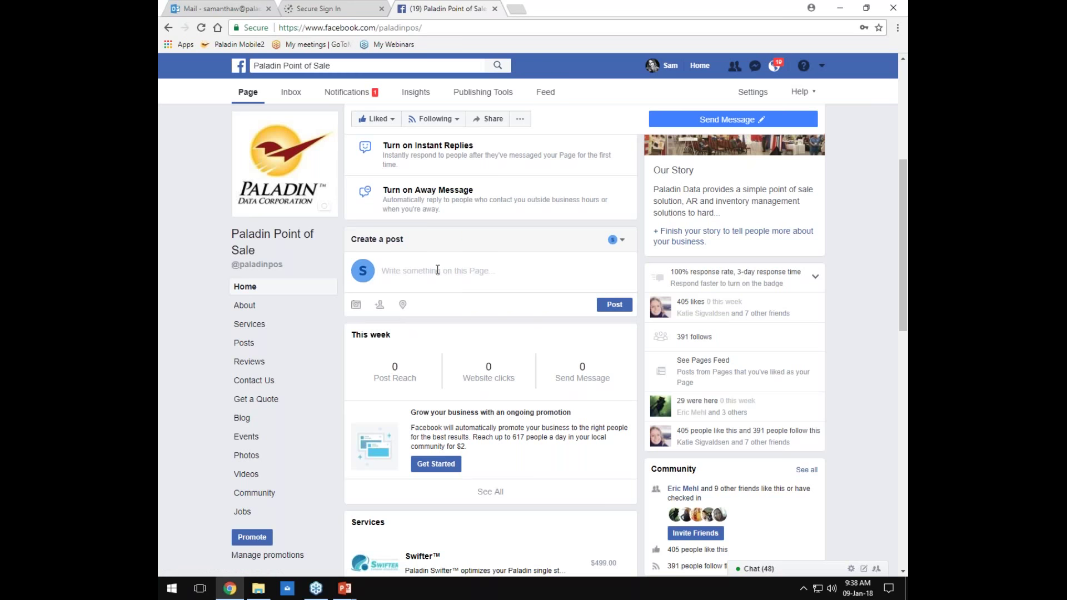
pyautogui.write('@')
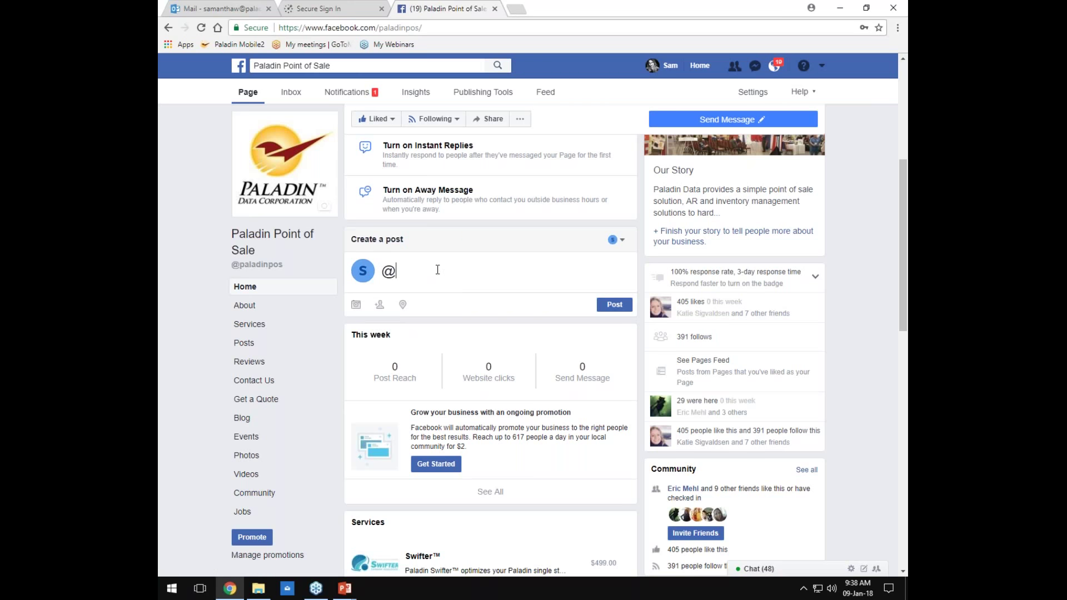
pyautogui.write('hardware')
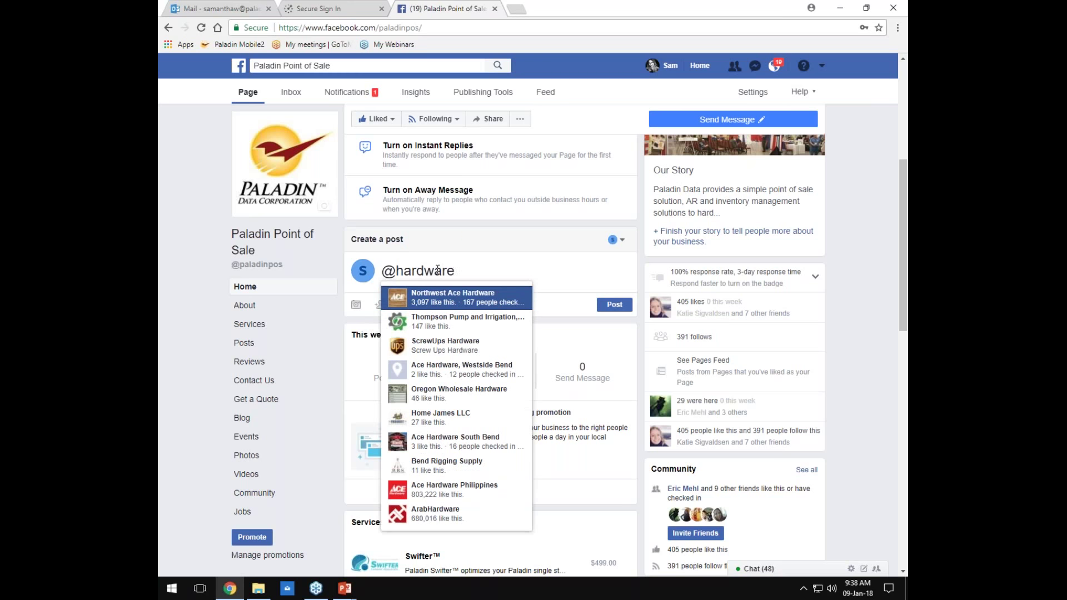
pyautogui.write('ret')
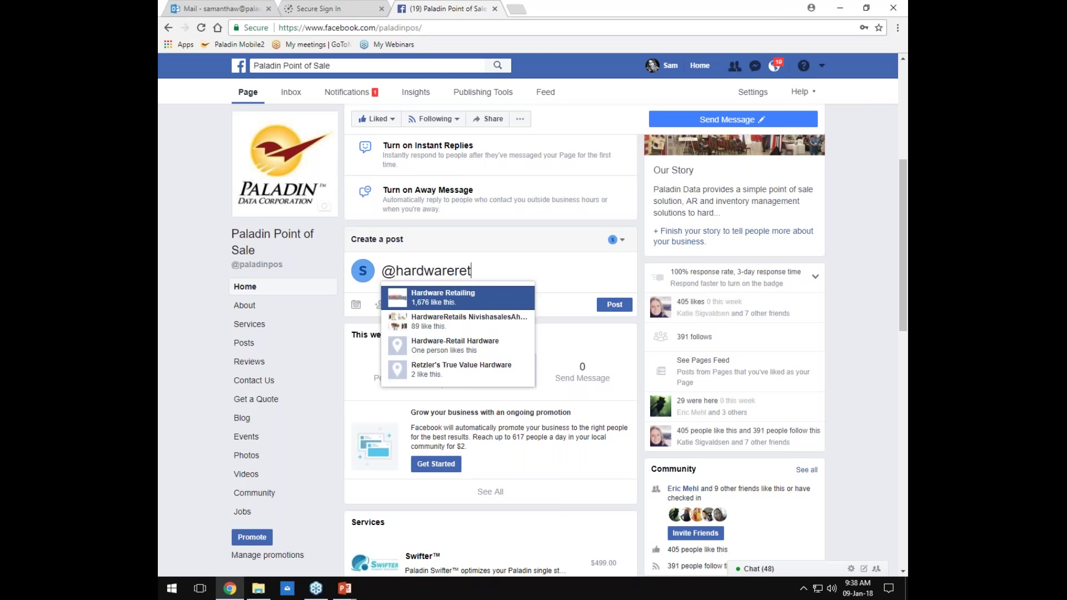
pyautogui.moveTo(504, 275); pyautogui.dragTo(338, 272)
pyautogui.press('BackSpace')
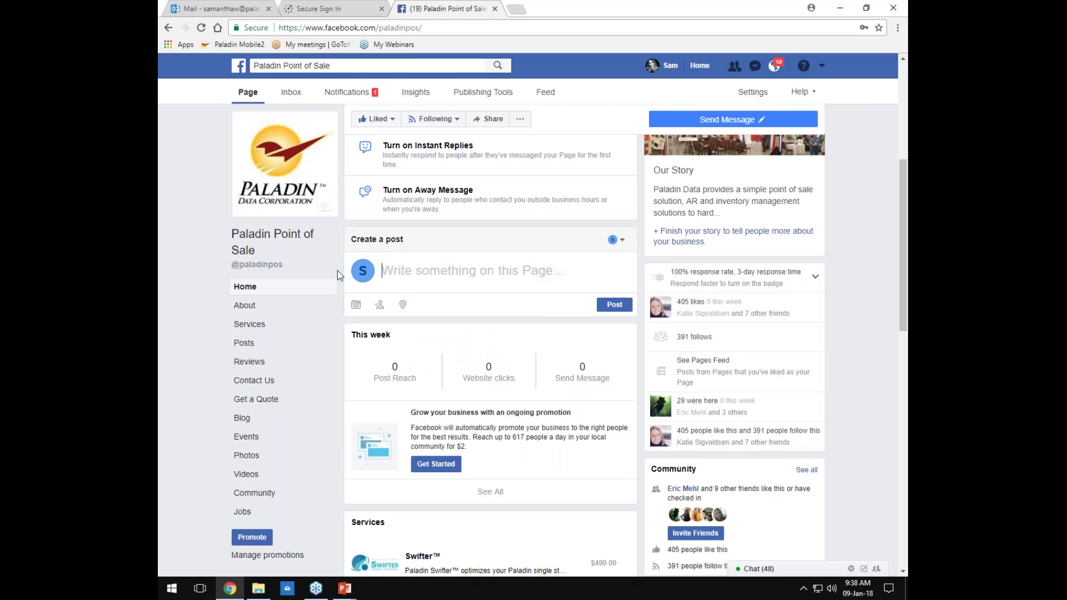
pyautogui.click(641, 304)
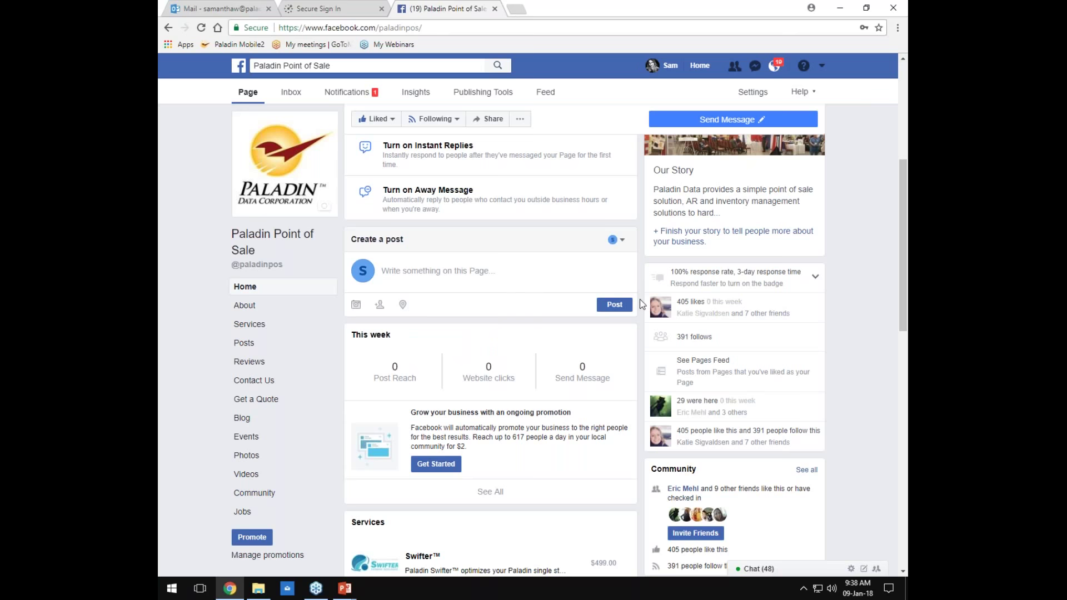
pyautogui.scroll(5, 642, 304)
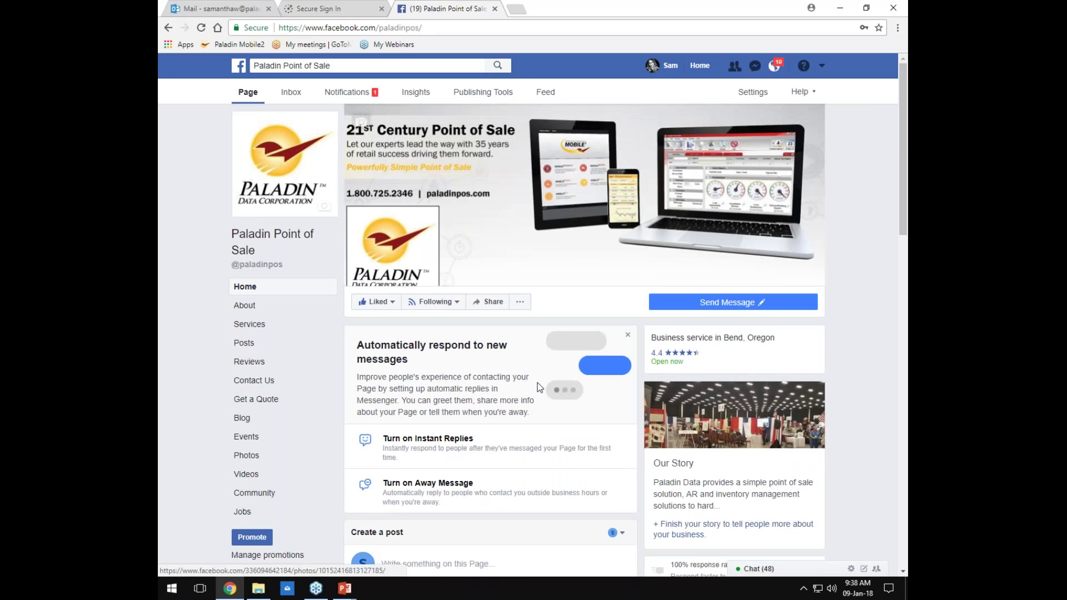
# Scroll to the Tax IQ quiz post and act on it as Sam's Hardware Store.
pyautogui.scroll(-10, 539, 387)
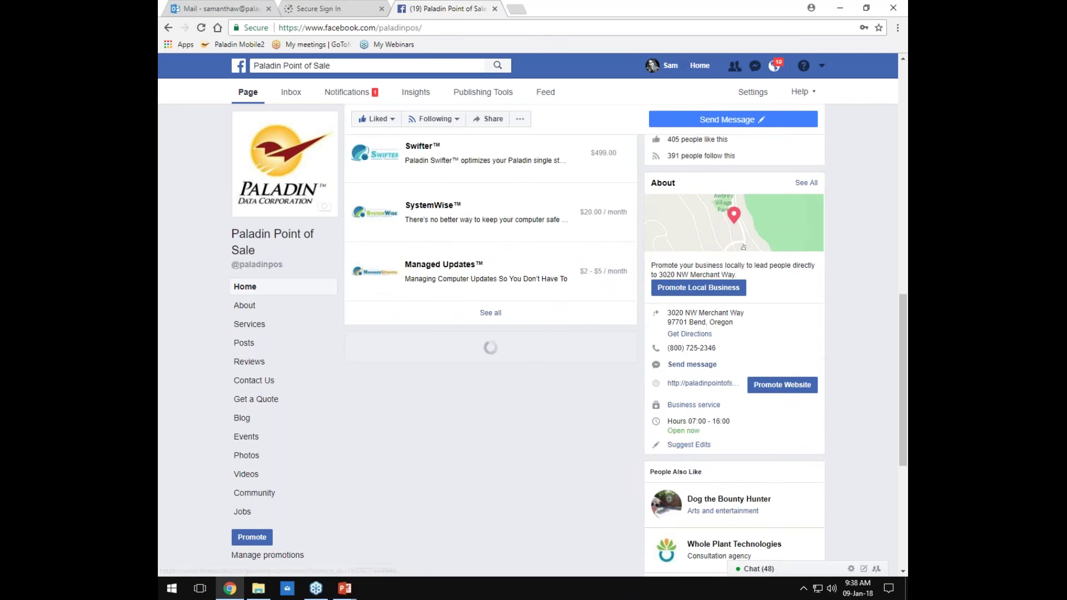
pyautogui.scroll(-3, 489, 389)
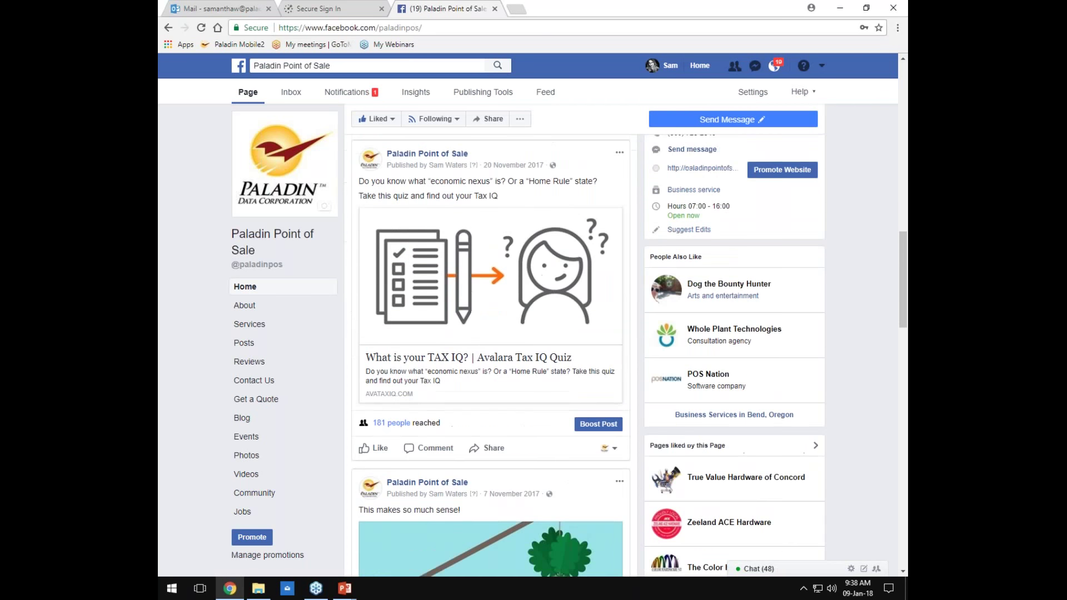
pyautogui.scroll(-1, 456, 495)
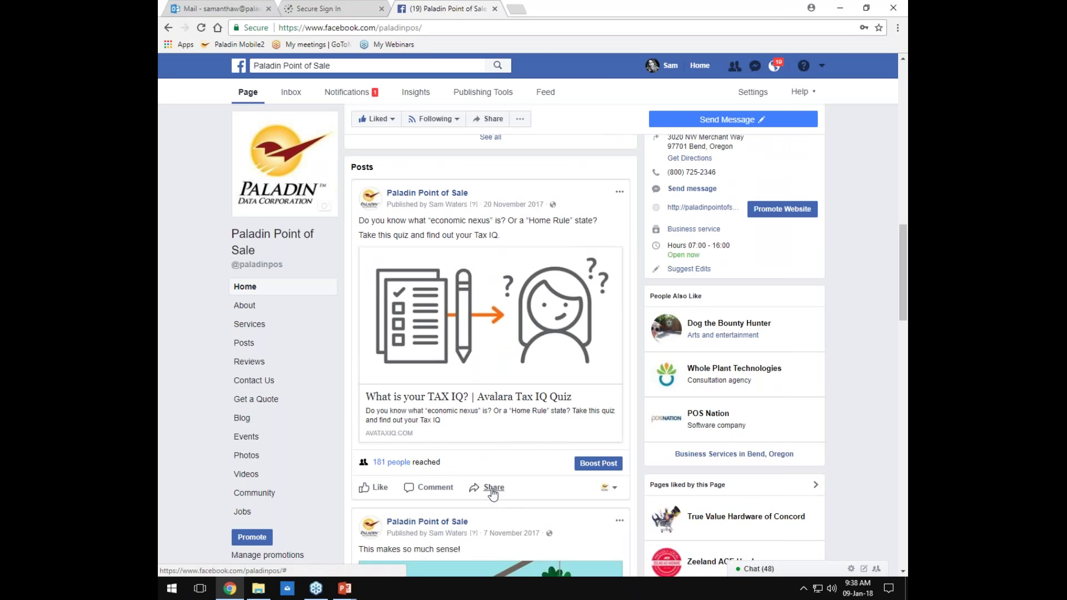
pyautogui.click(614, 489)
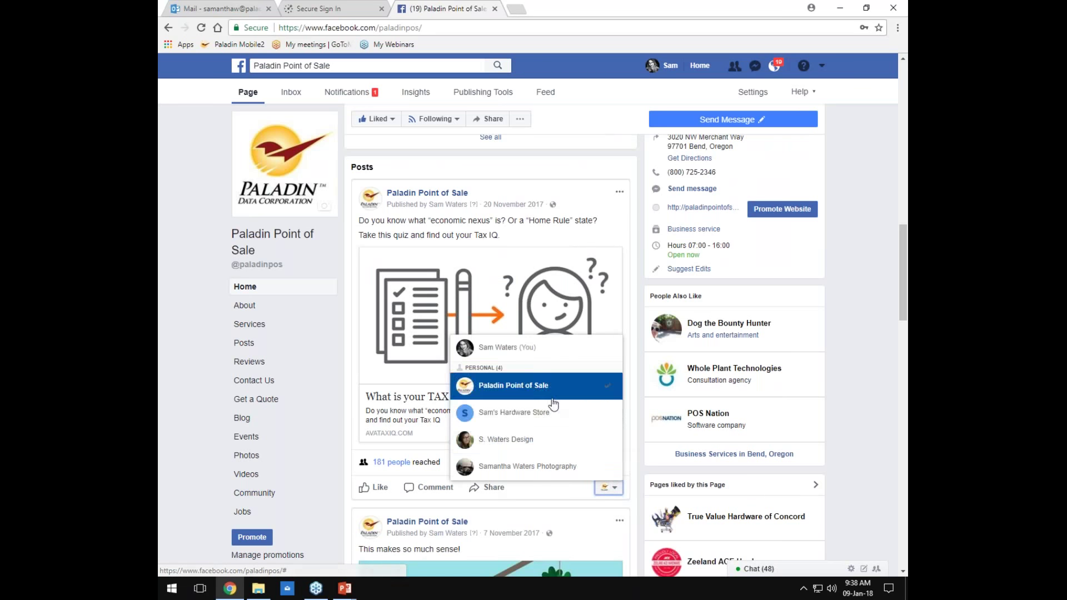
pyautogui.click(533, 447)
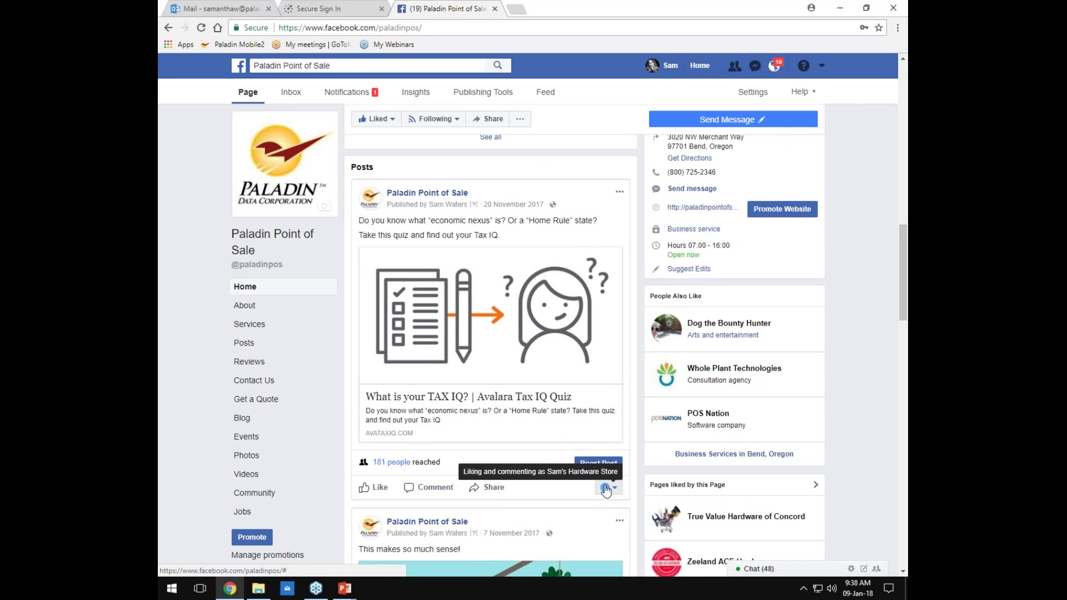
# Share the Tax IQ post to Sam's Hardware Store's Page captioned 'This is so cool!'.
pyautogui.click(492, 487)
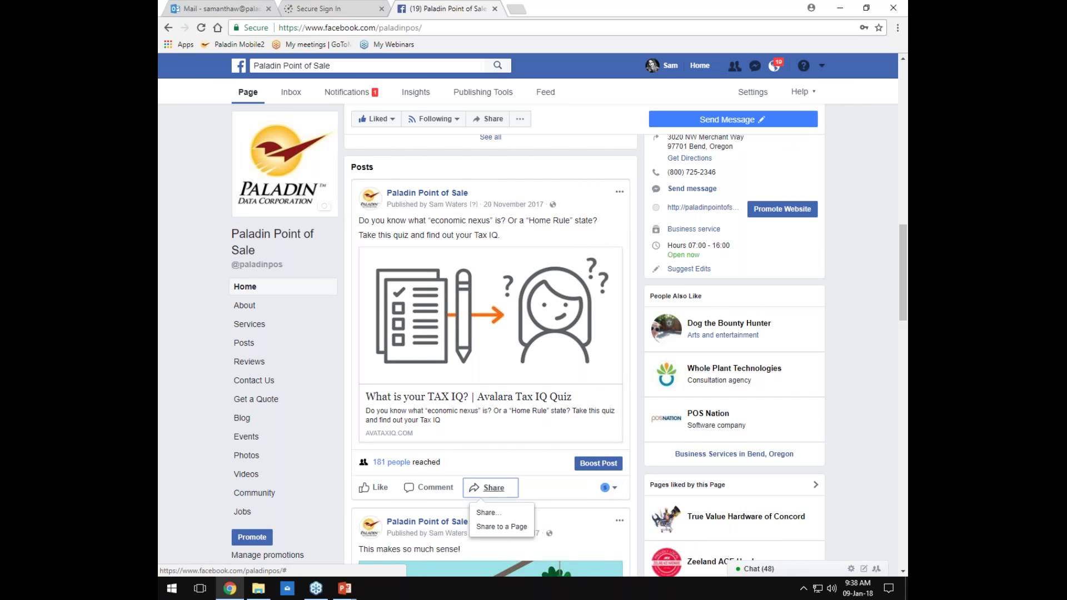
pyautogui.click(503, 527)
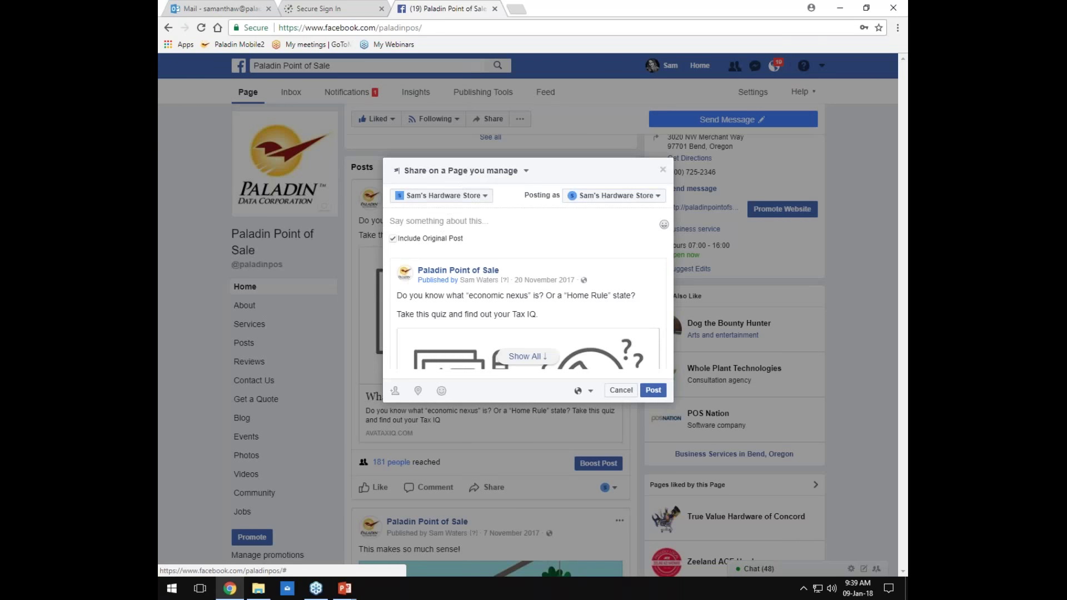
pyautogui.click(471, 221)
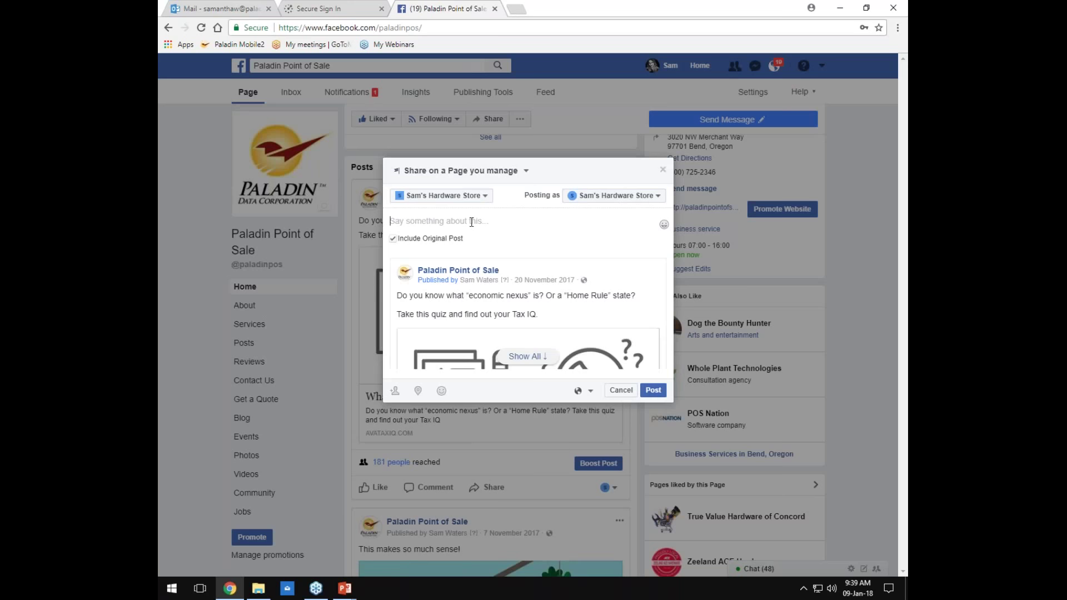
pyautogui.write('This is so cool!')
pyautogui.click(661, 392)
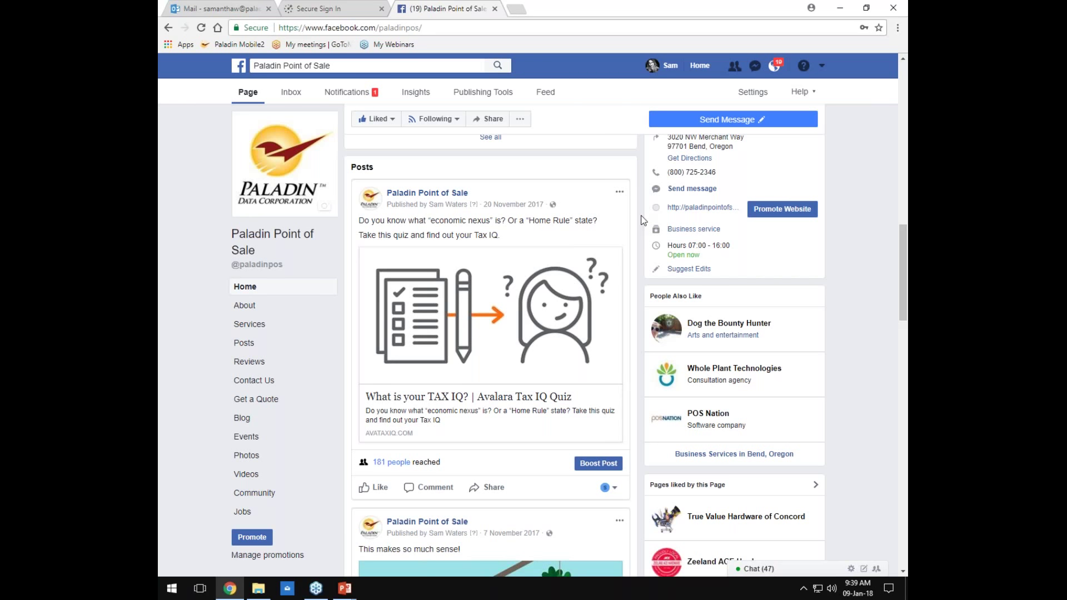
# Like then unlike the Tax IQ post, and type 'This is awesome!!' as Sam's Hardware Store.
pyautogui.click(377, 489)
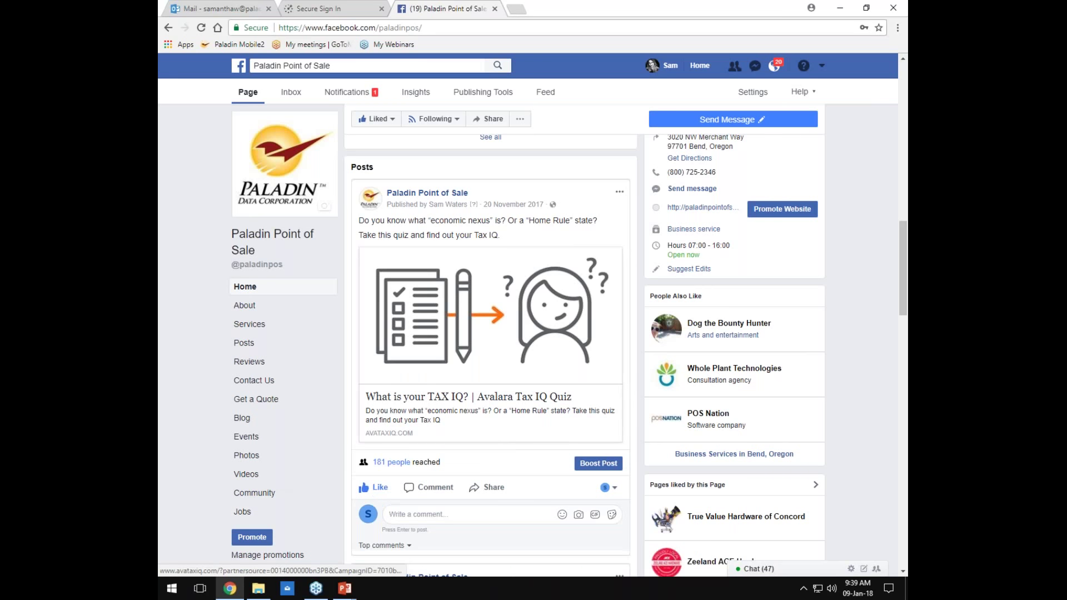
pyautogui.click(378, 489)
pyautogui.moveTo(378, 489)
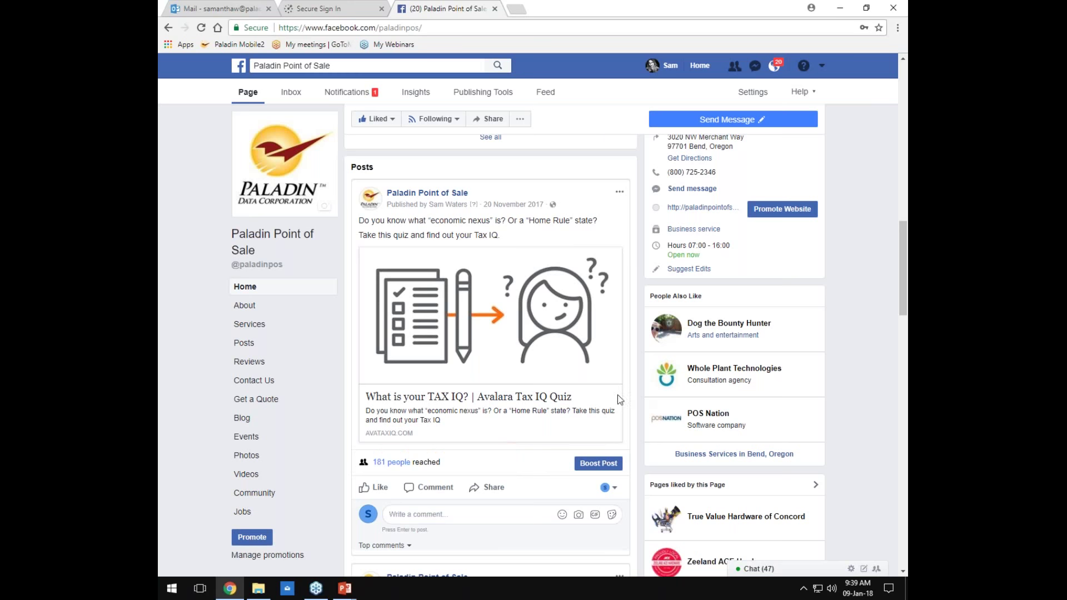
pyautogui.click(416, 512)
pyautogui.write('This is awesome!!')
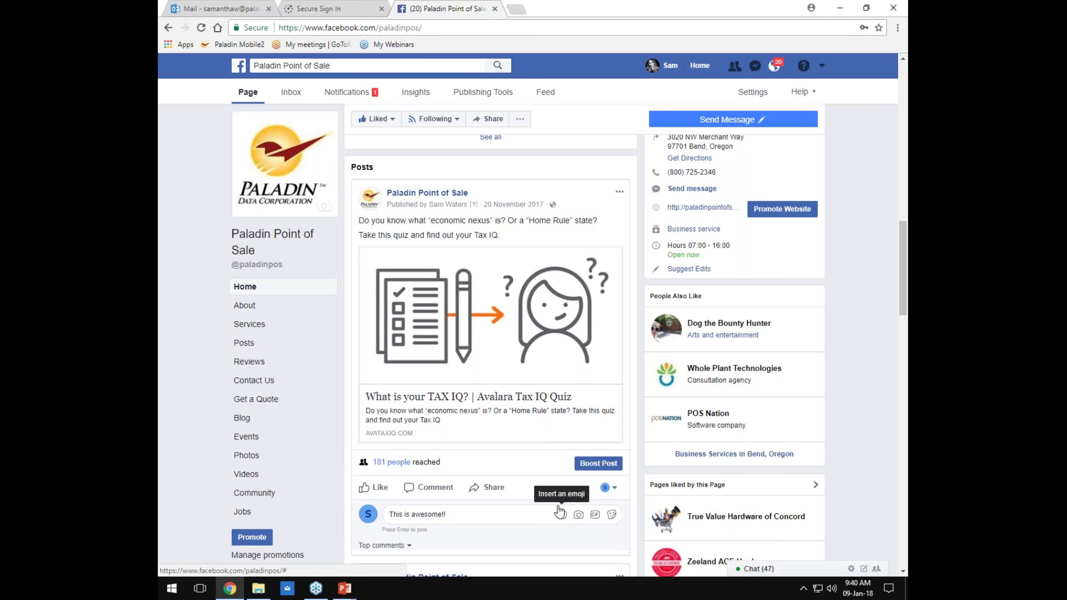
pyautogui.click(606, 490)
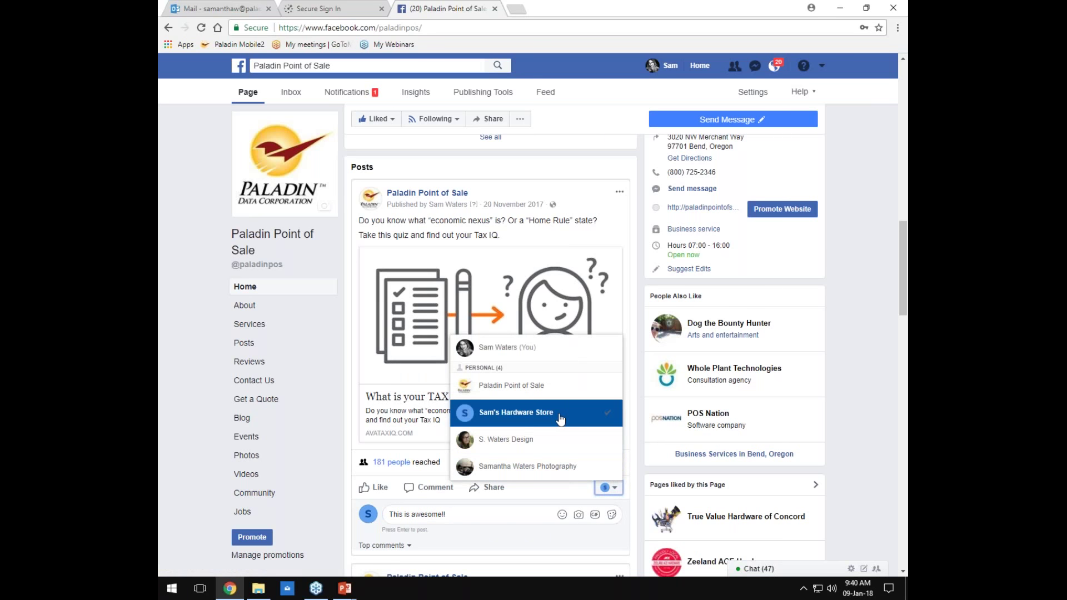
pyautogui.click(642, 386)
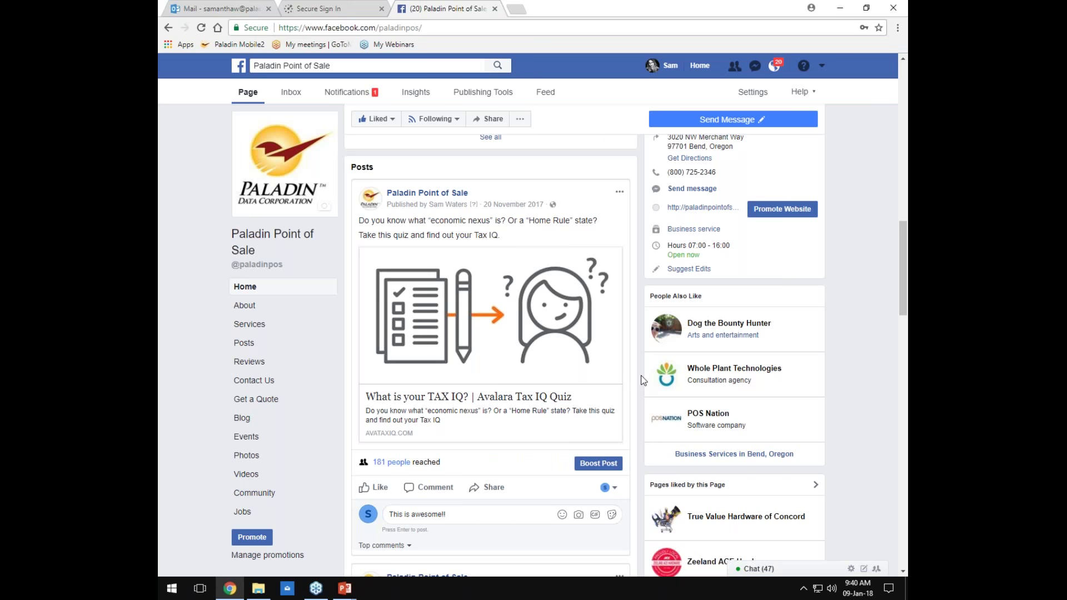
# Switch to the Sam's Hardware Store Page, discarding the unfinished comment and dismissing the cover-photo tip.
pyautogui.click(823, 66)
pyautogui.click(824, 67)
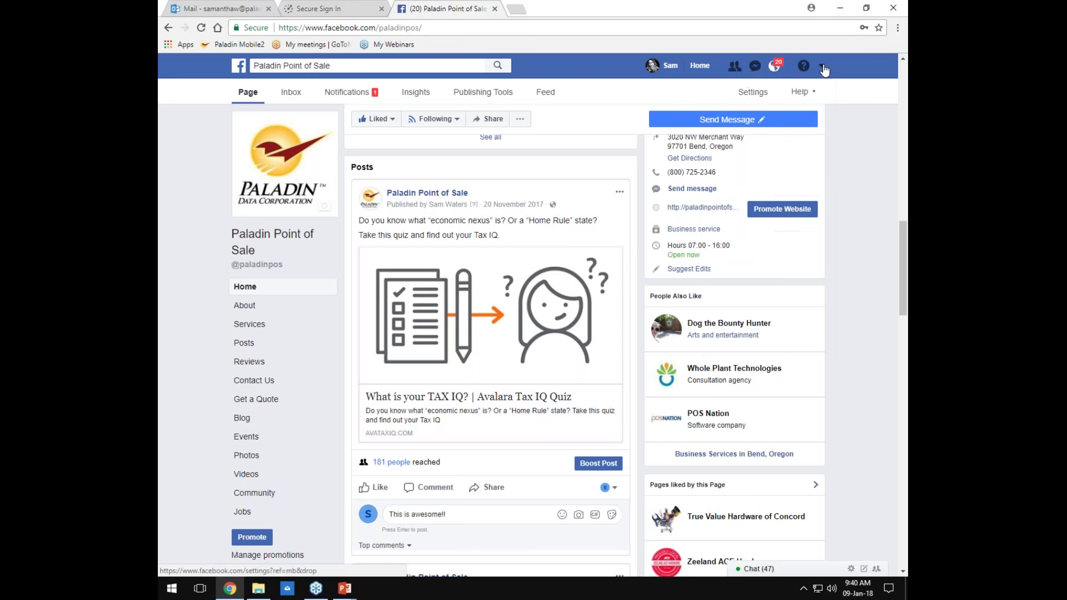
pyautogui.click(823, 67)
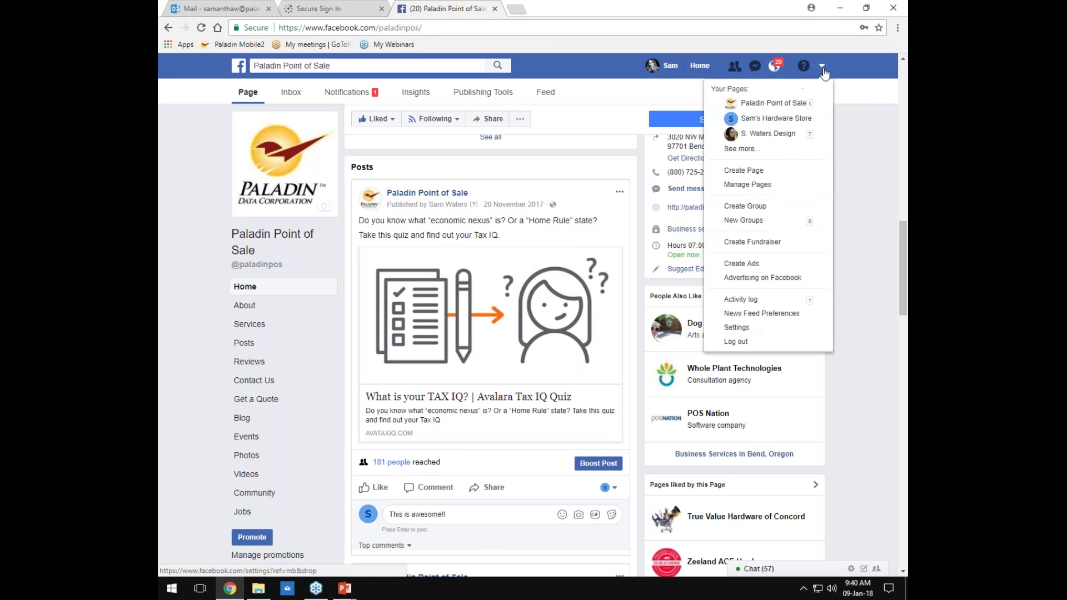
pyautogui.click(769, 125)
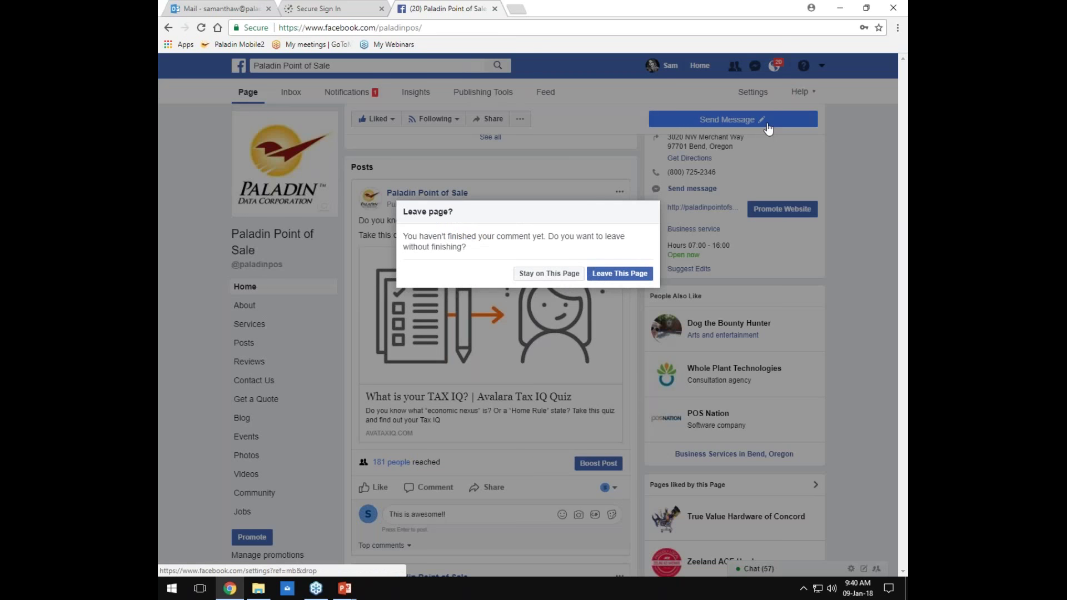
pyautogui.click(616, 273)
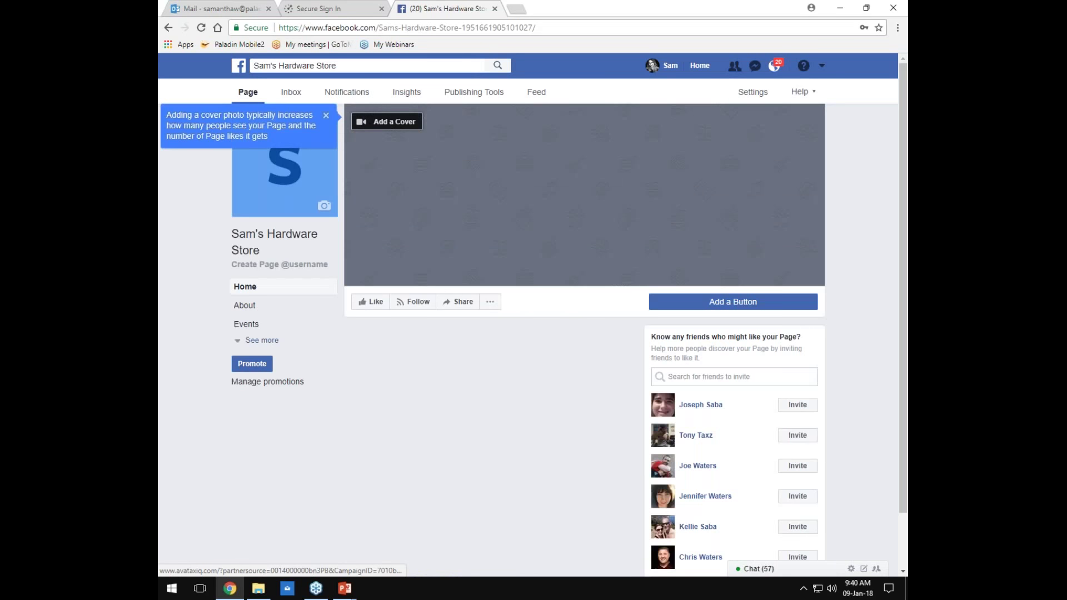
pyautogui.click(326, 116)
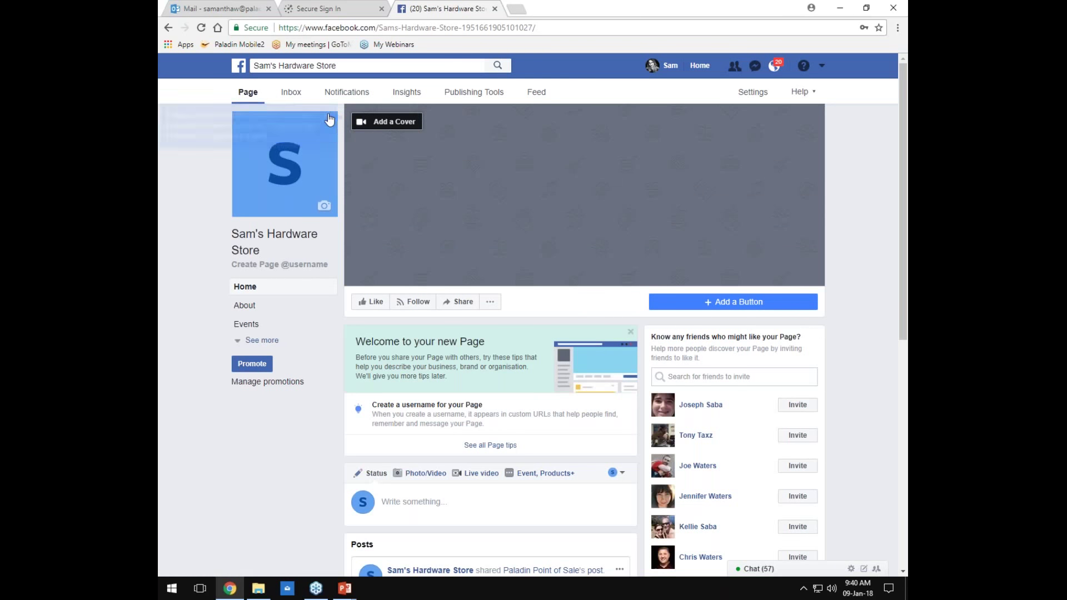
pyautogui.scroll(-4, 471, 425)
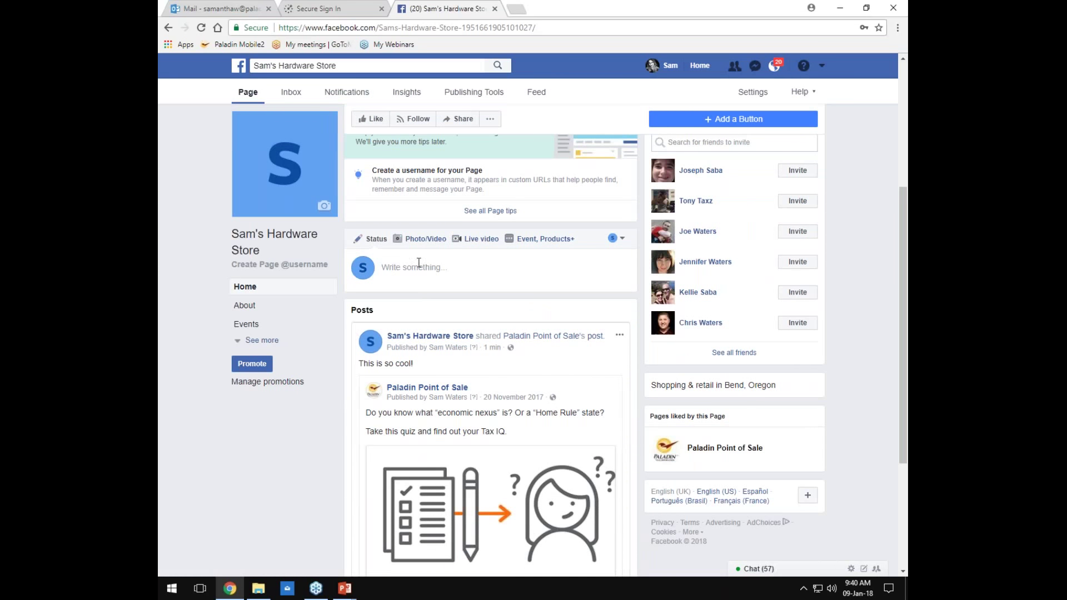
pyautogui.click(438, 274)
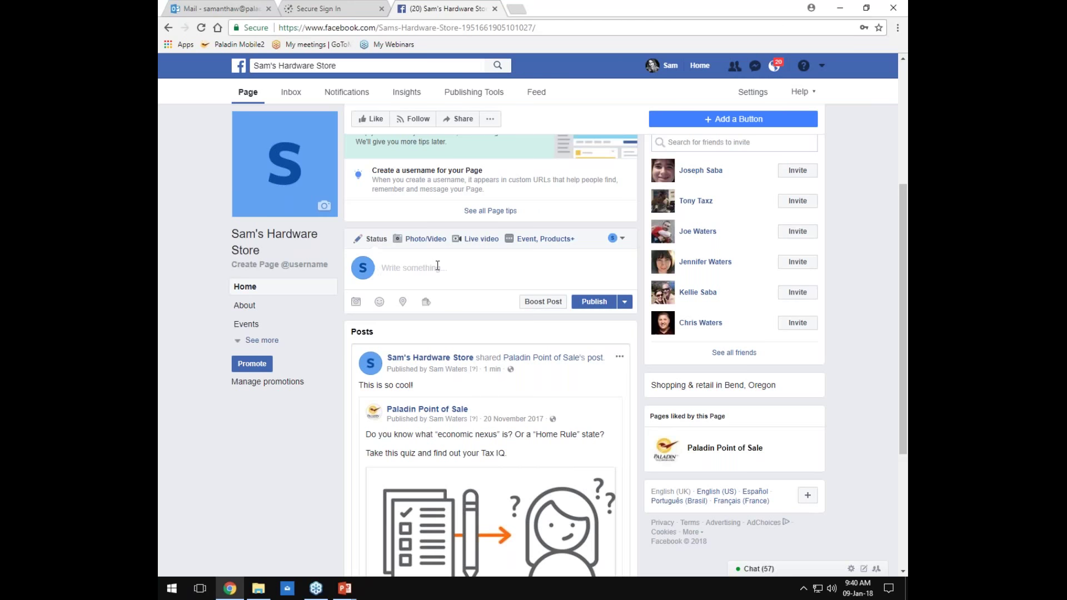
# Publish 'I just created my first Facebook page! Check it out!', correcting 'dreated' and capitalising 'Facebook'.
pyautogui.write('I just dreated my first ')
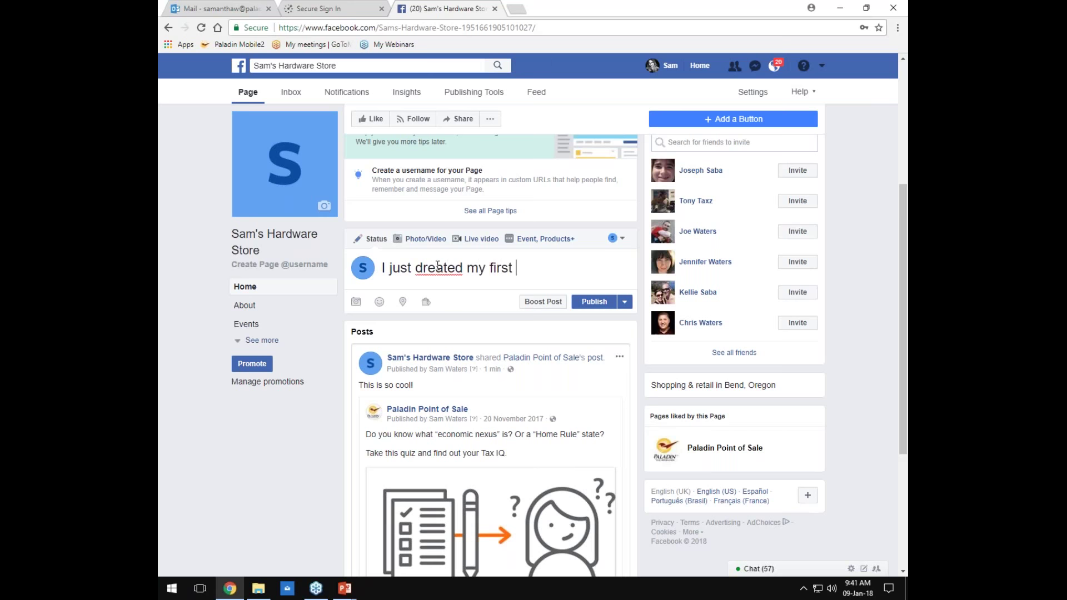
pyautogui.write('facebook page')
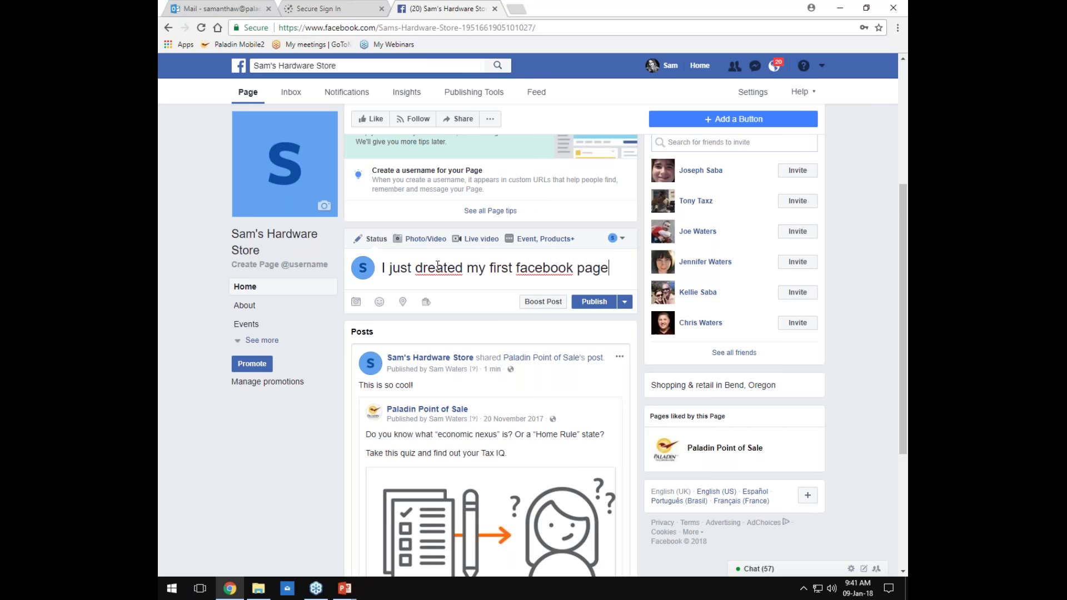
pyautogui.write('! Check it out')
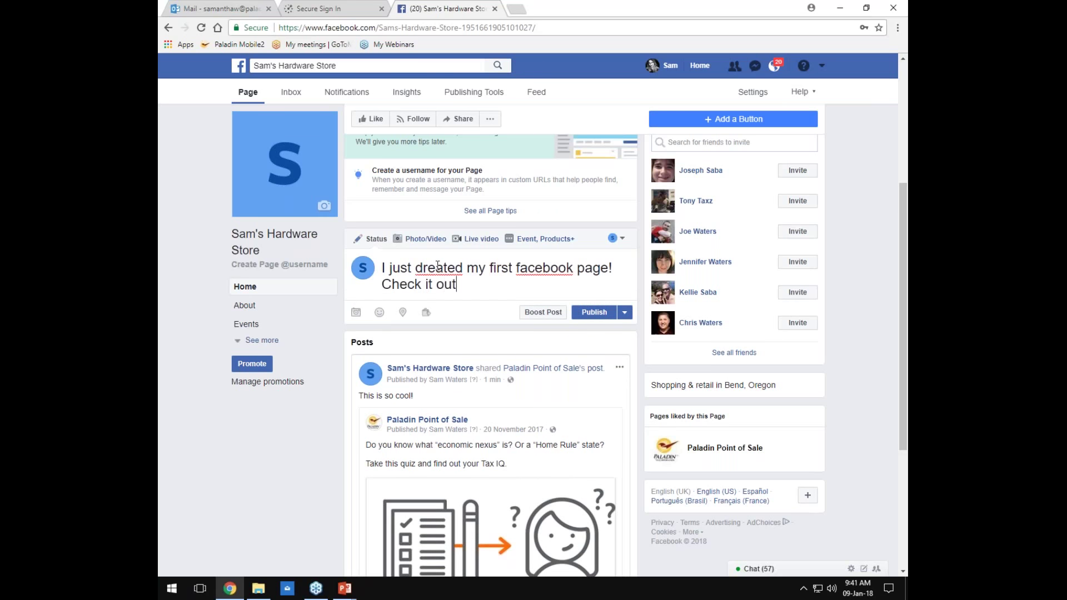
pyautogui.write('!')
pyautogui.click(427, 270)
pyautogui.press('Left')
pyautogui.press('BackSpace')
pyautogui.write('c')
pyautogui.click(549, 268)
pyautogui.rightClick(548, 269)
pyautogui.click(573, 280)
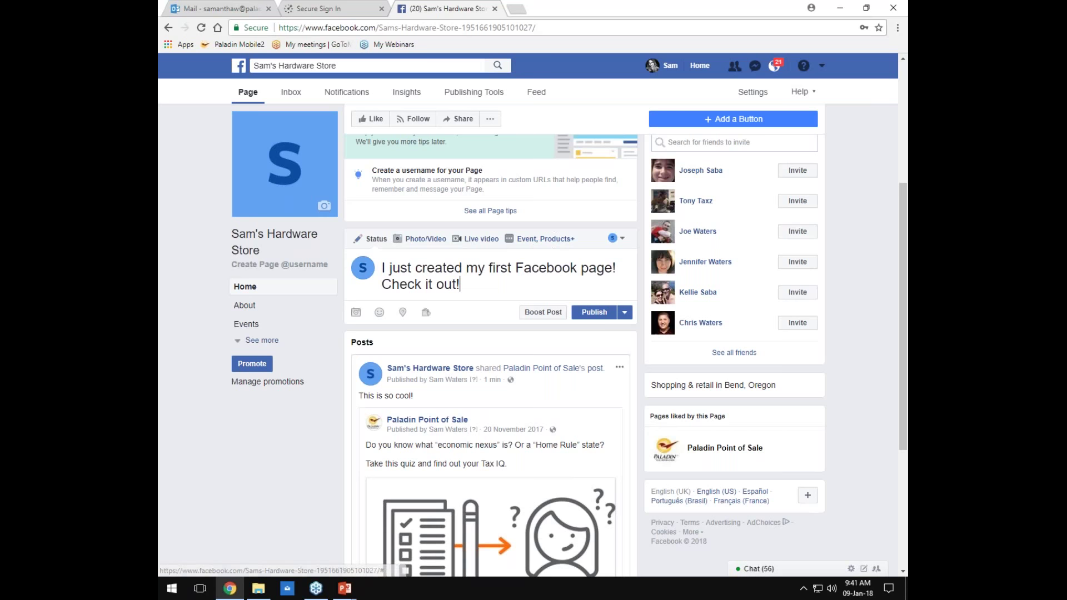
pyautogui.click(590, 318)
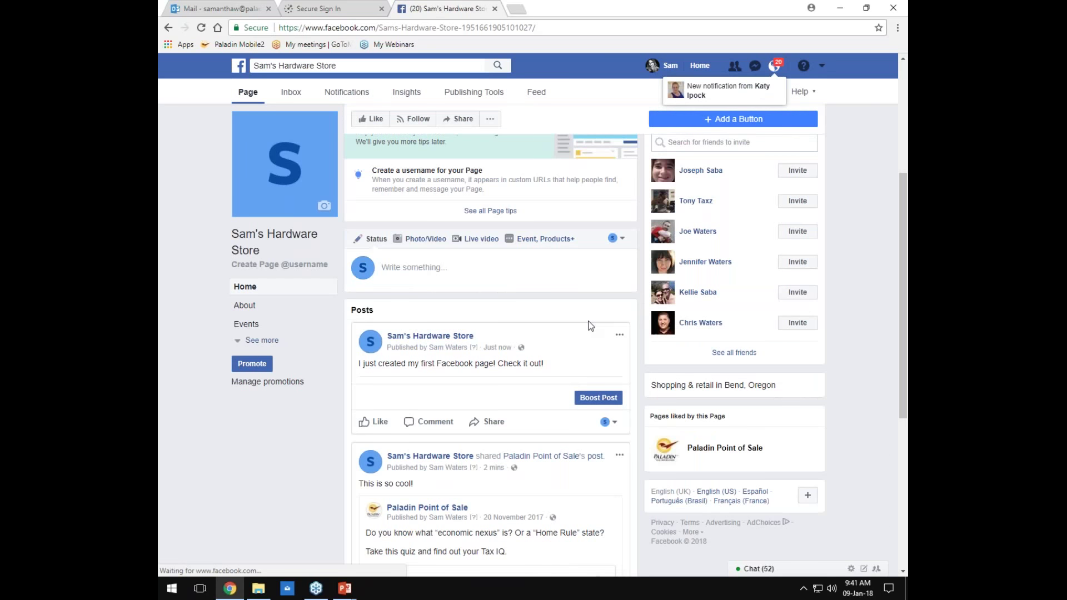
# Paste a copy of 'I just created my first Facebook page! Check it out!' into a new post.
pyautogui.scroll(-2, 591, 327)
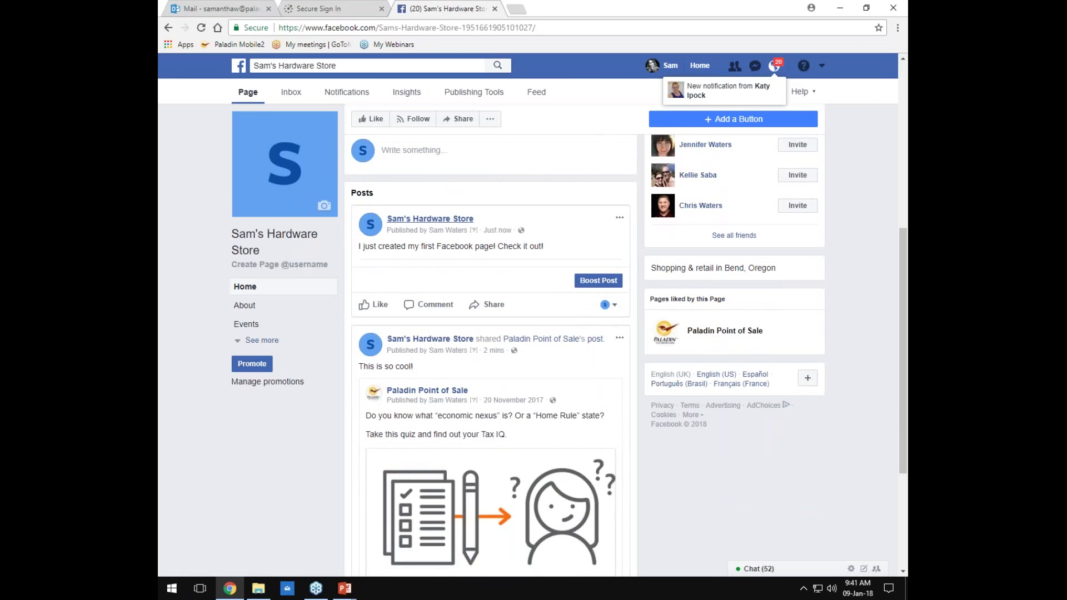
pyautogui.scroll(-3, 415, 278)
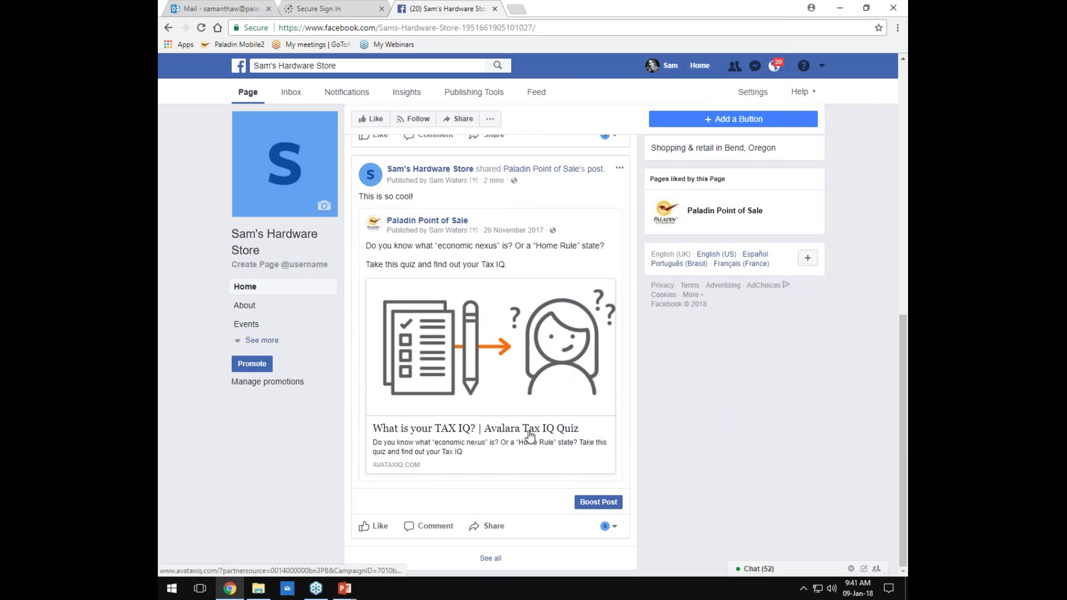
pyautogui.scroll(6, 736, 499)
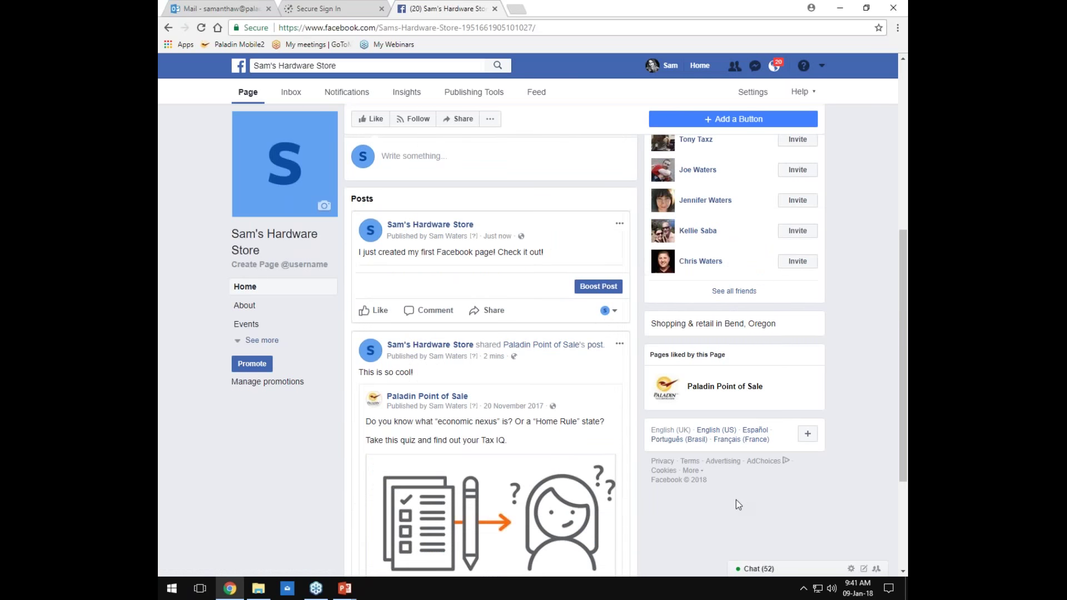
pyautogui.scroll(-2, 638, 326)
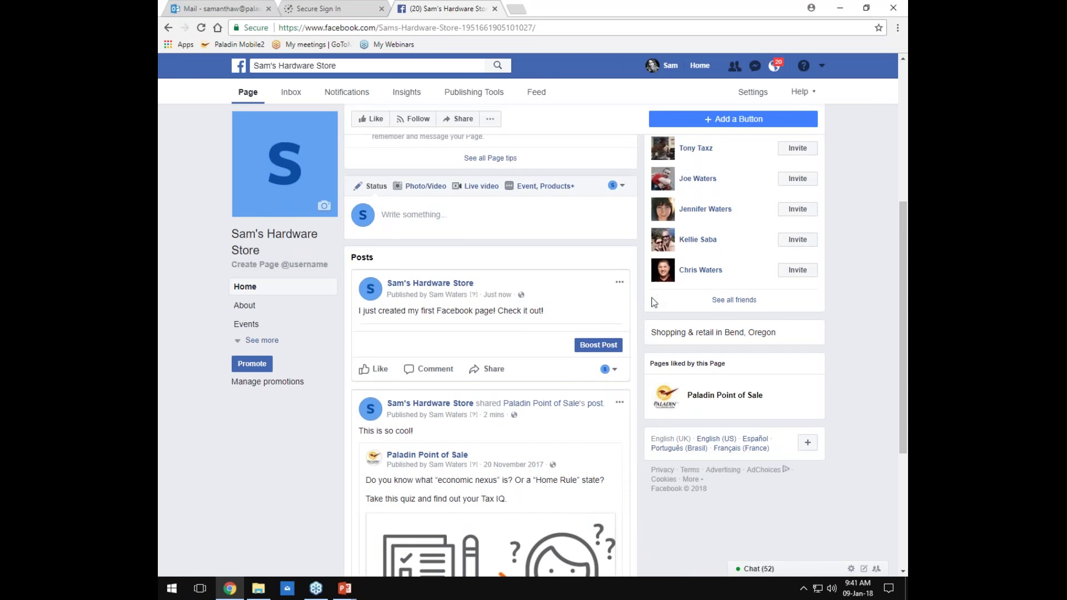
pyautogui.click(509, 212)
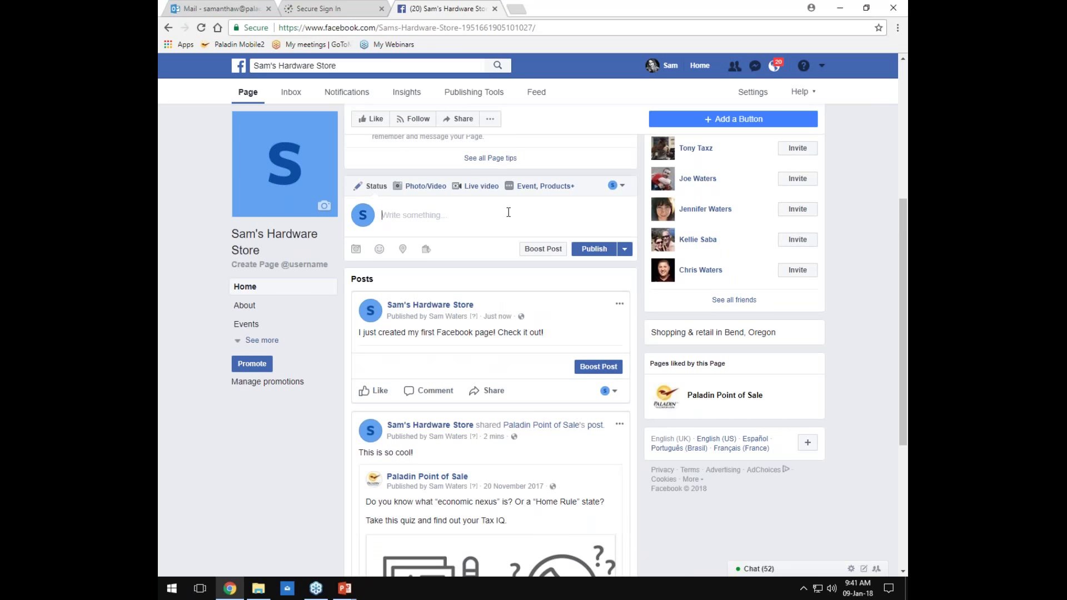
pyautogui.moveTo(595, 339); pyautogui.dragTo(361, 332)
pyautogui.press('alt')
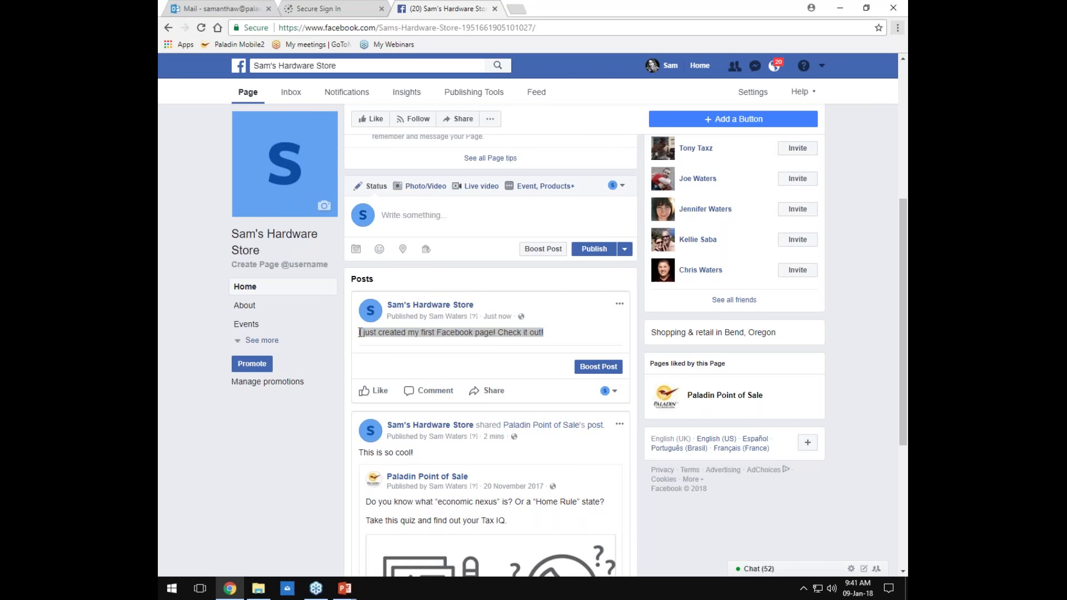
pyautogui.click(359, 332)
pyautogui.click(462, 218)
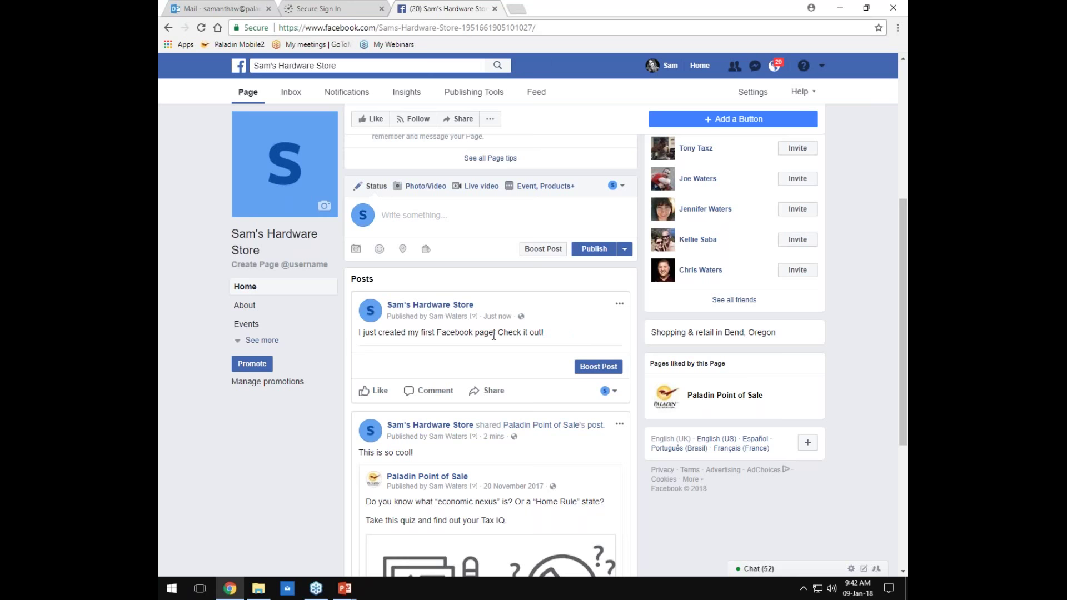
pyautogui.tripleClick(543, 332)
pyautogui.hotkey('ctrl', 'c')
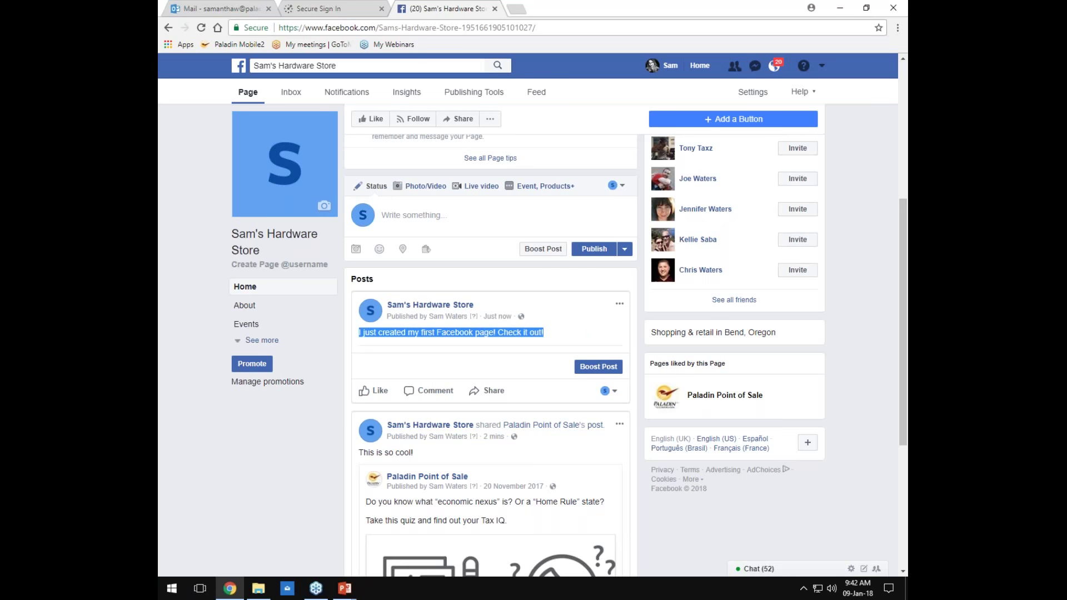
pyautogui.click(412, 216)
pyautogui.hotkey('ctrl', 'v')
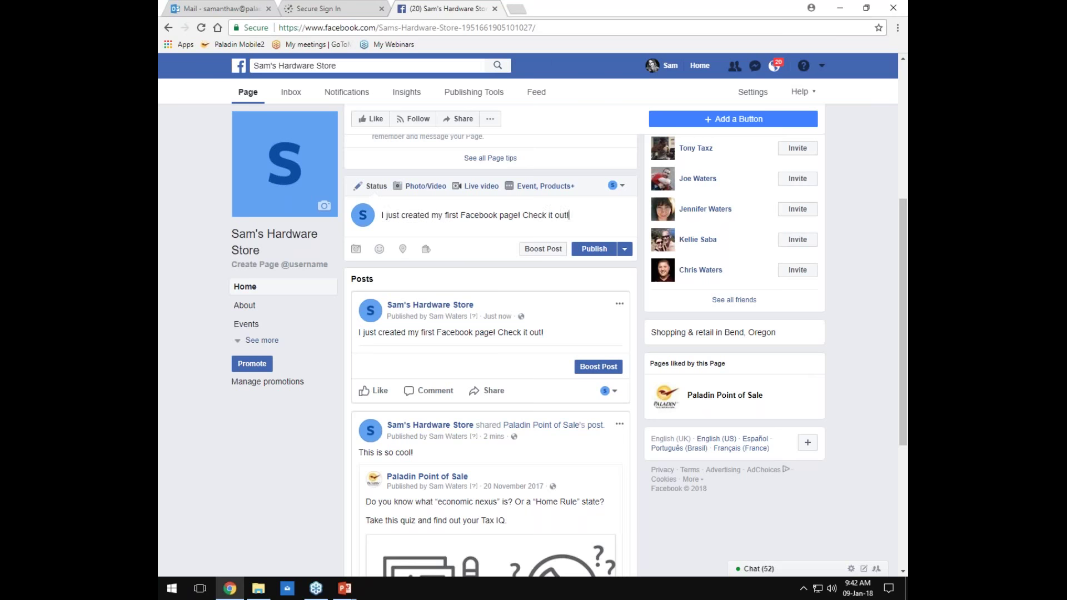
# Schedule the new post for 10/1/2018 at 07:30 PST.
pyautogui.click(625, 260)
pyautogui.click(611, 283)
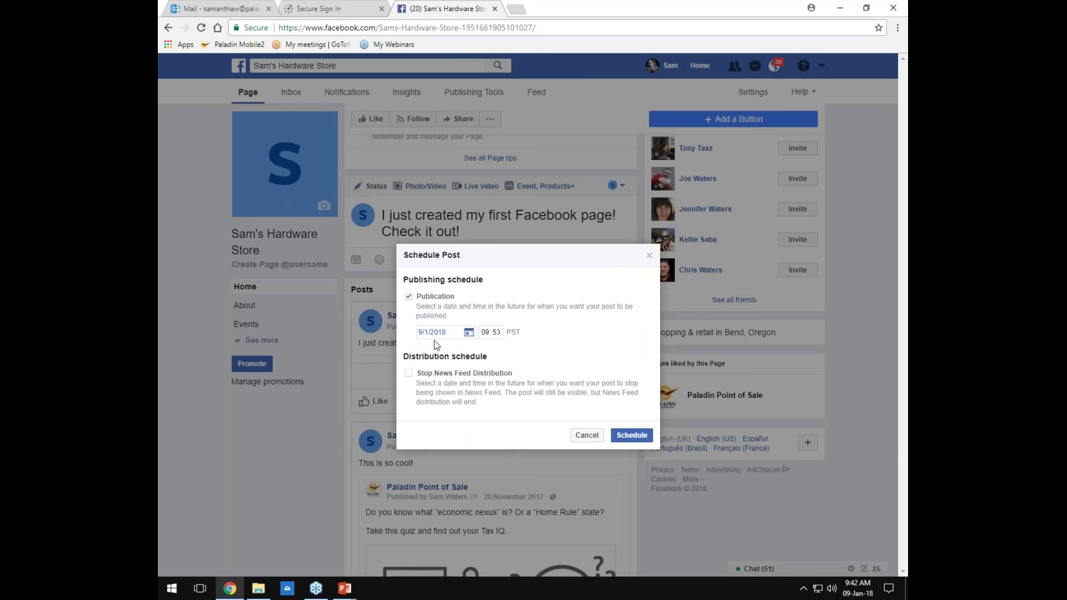
pyautogui.click(438, 332)
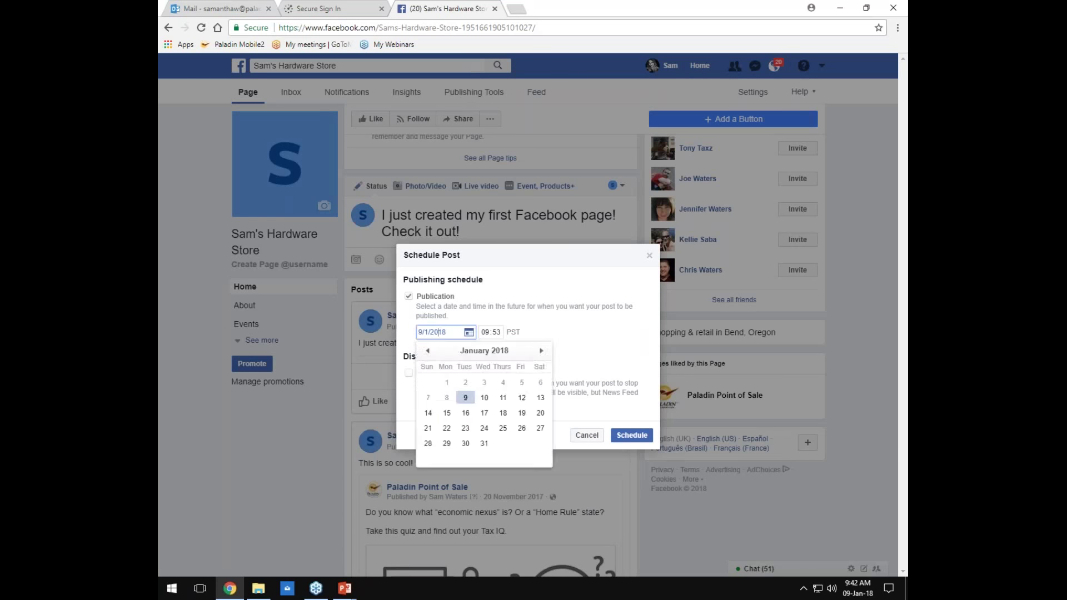
pyautogui.click(484, 397)
pyautogui.click(494, 334)
pyautogui.click(486, 334)
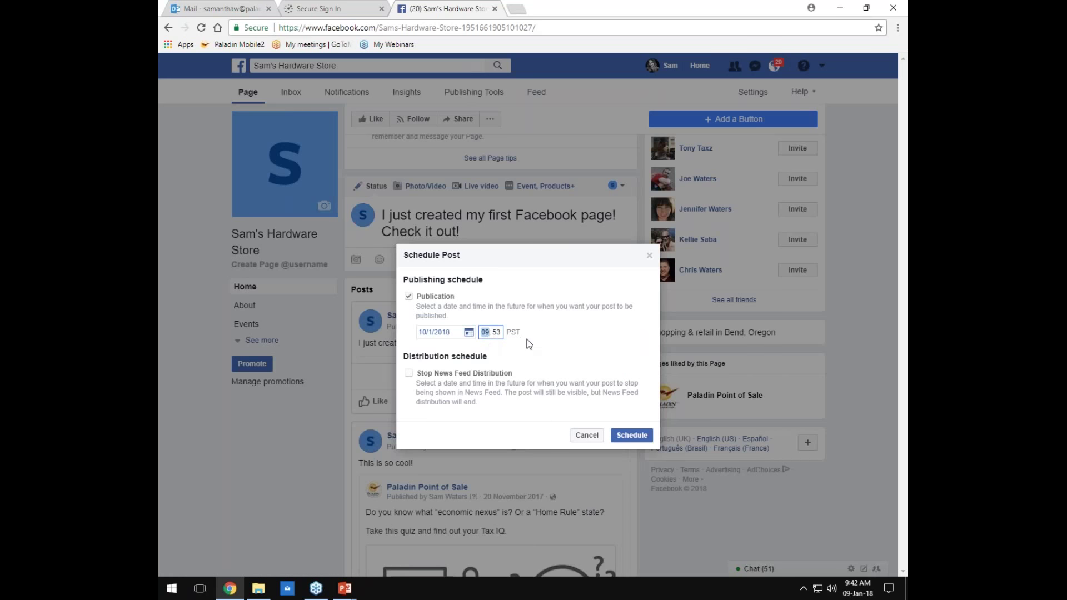
pyautogui.click(495, 334)
pyautogui.click(559, 371)
pyautogui.click(636, 437)
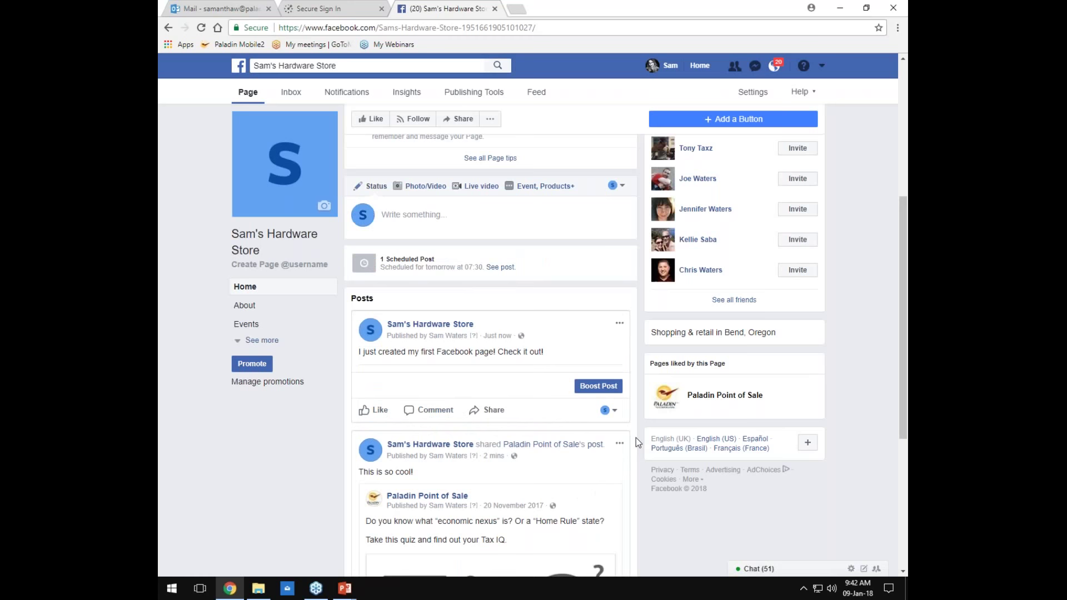
pyautogui.scroll(2, 634, 388)
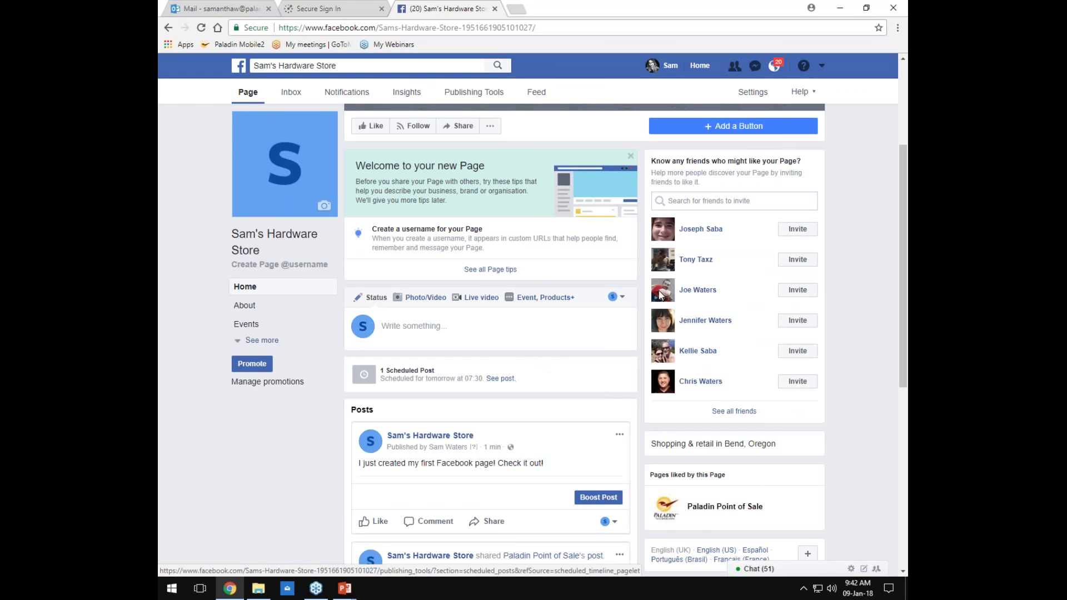
pyautogui.scroll(3, 676, 466)
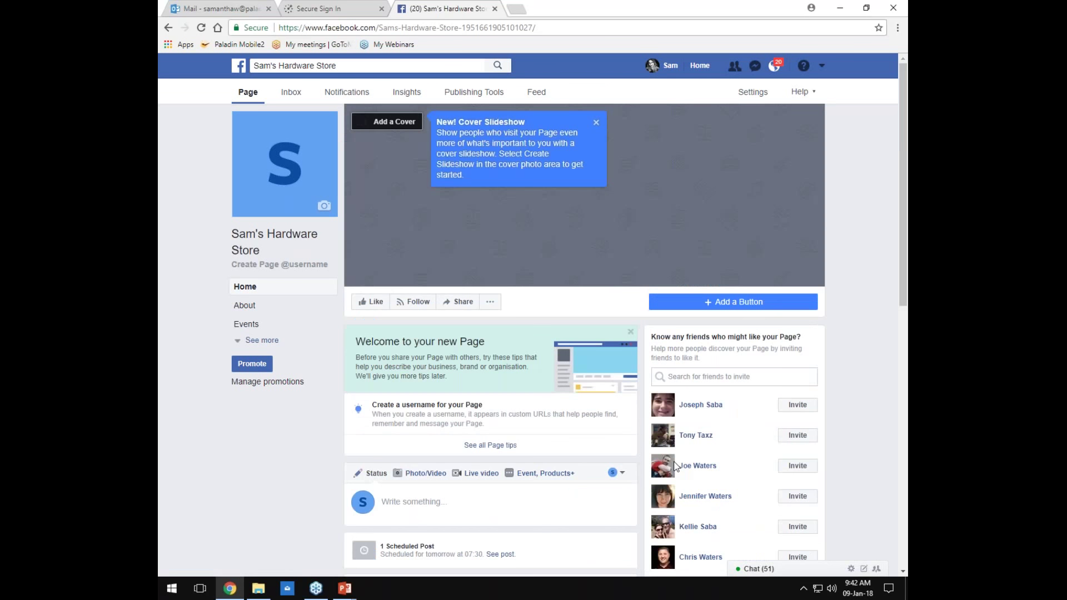
pyautogui.scroll(-3, 675, 465)
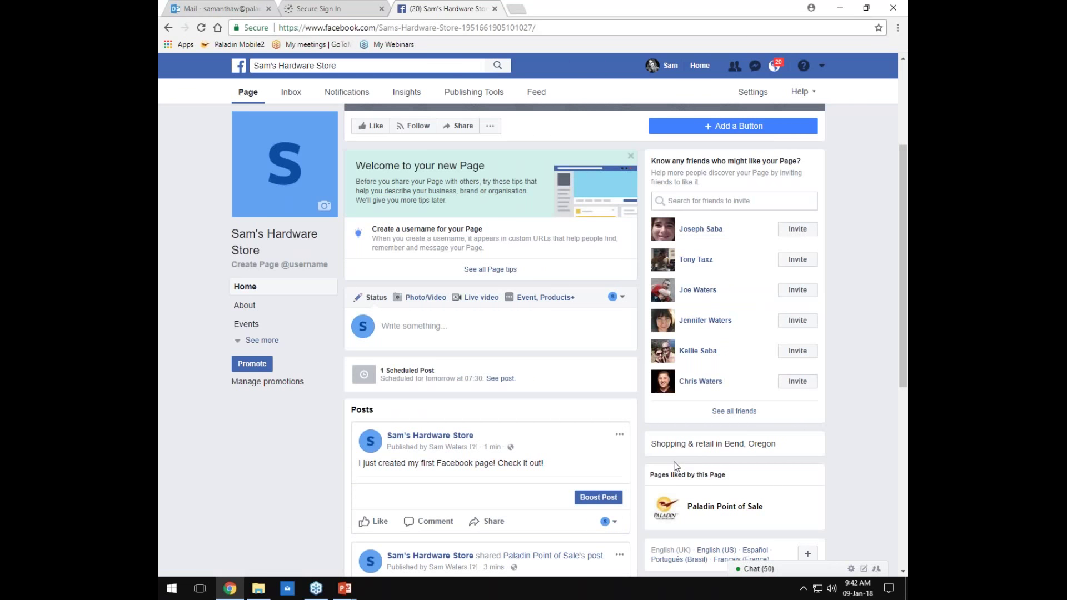
pyautogui.scroll(-5, 553, 416)
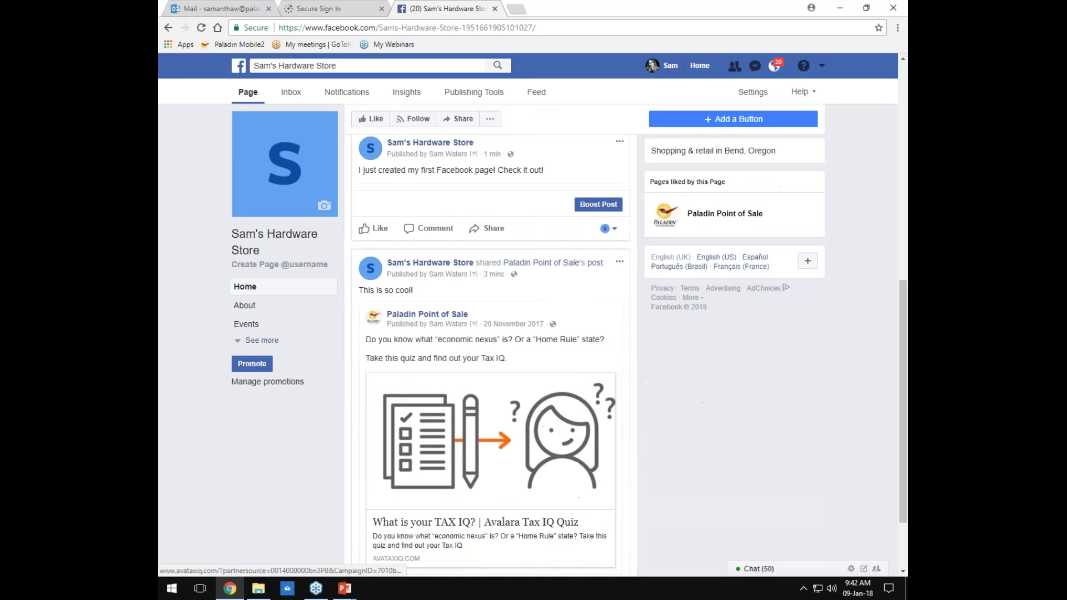
pyautogui.scroll(2, 392, 291)
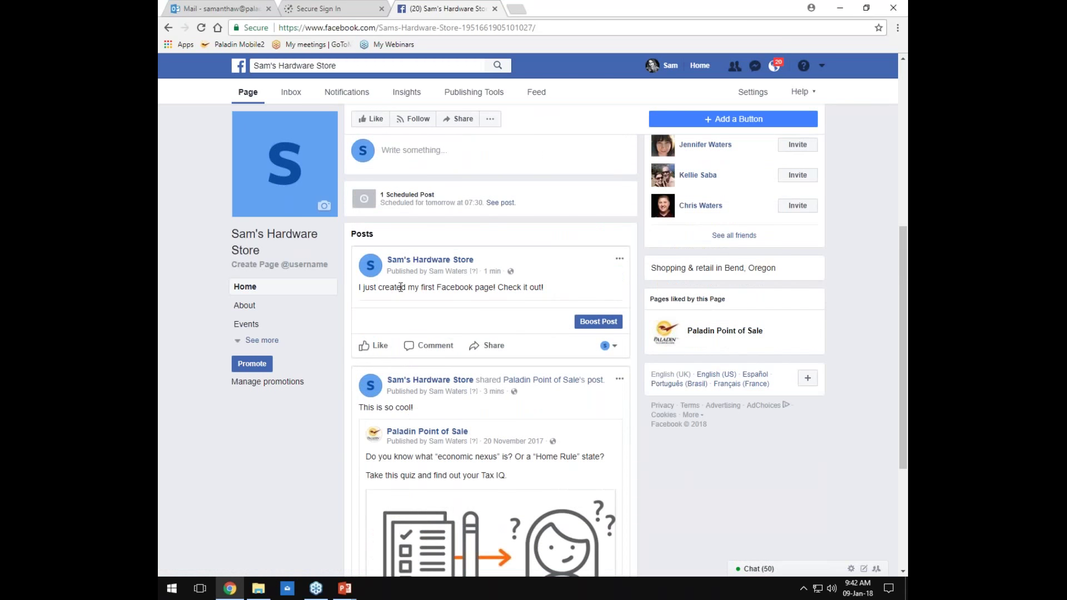
pyautogui.click(620, 261)
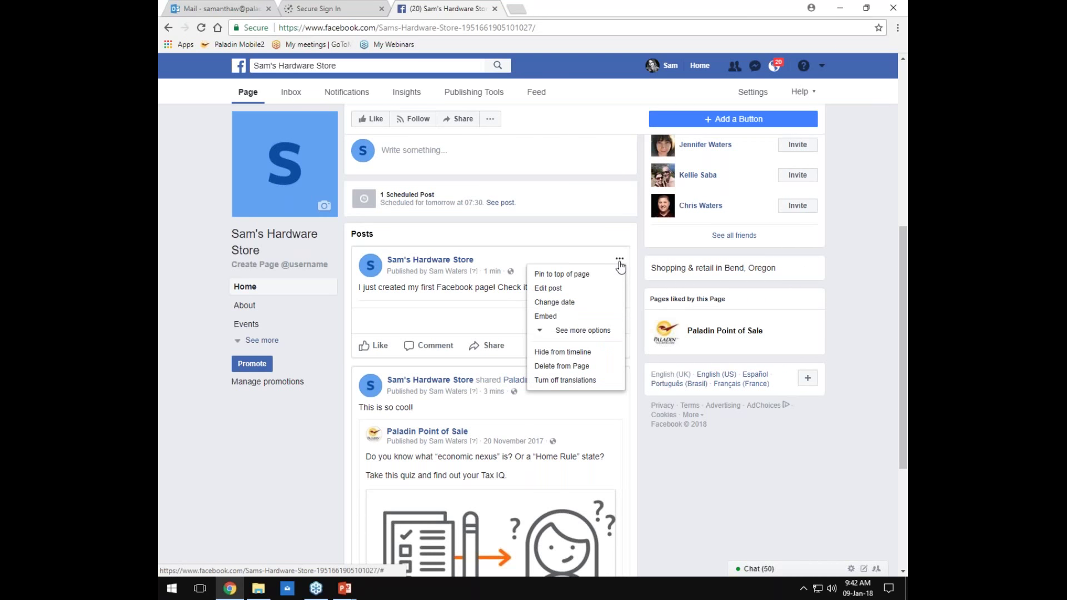
# Open the newest status in Edit Post and save it.
pyautogui.click(555, 289)
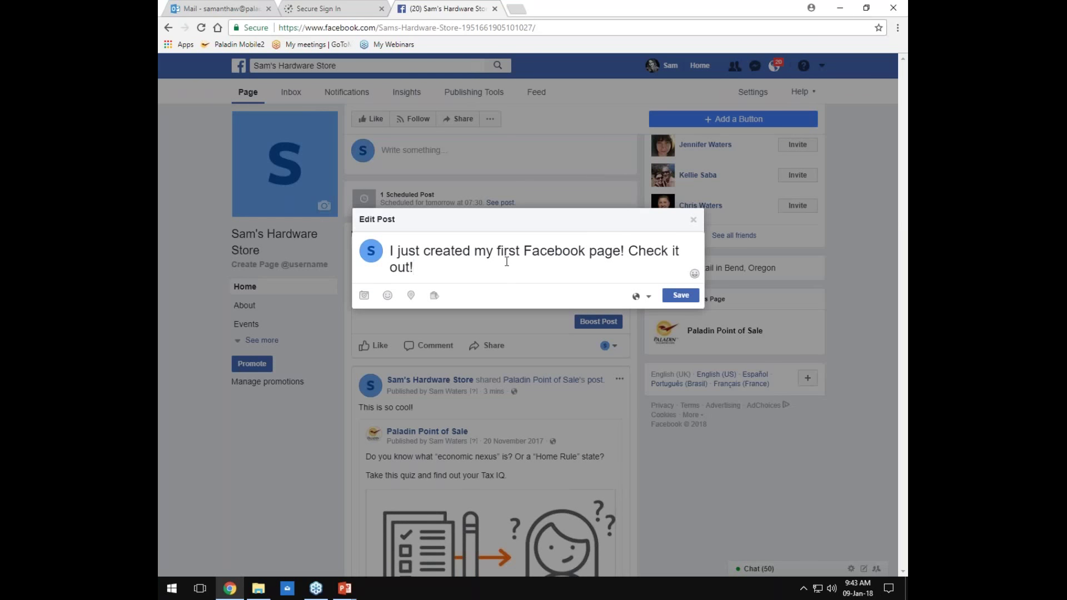
pyautogui.click(681, 295)
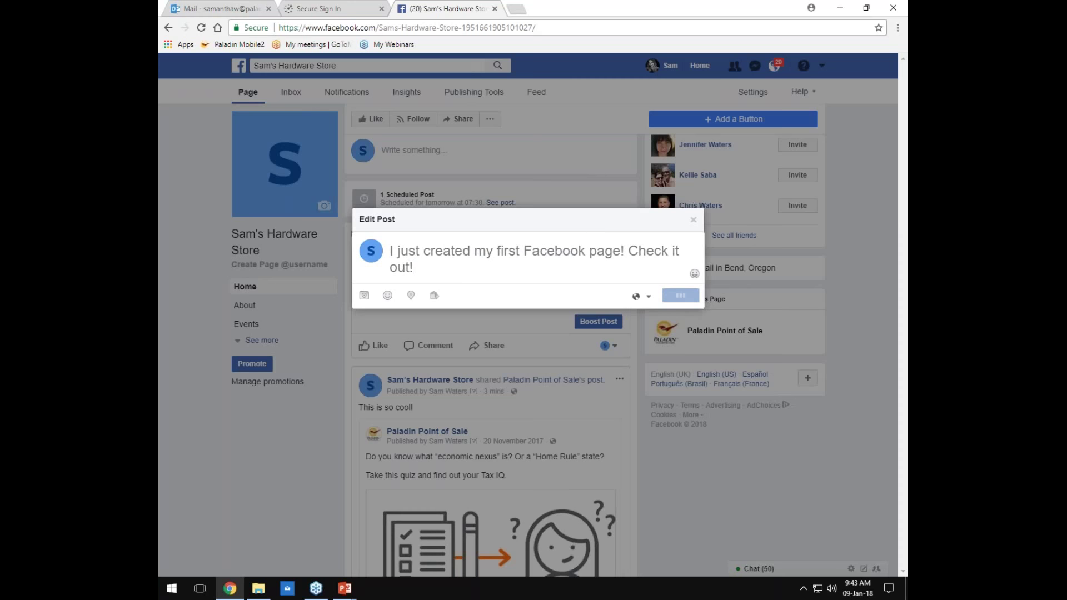
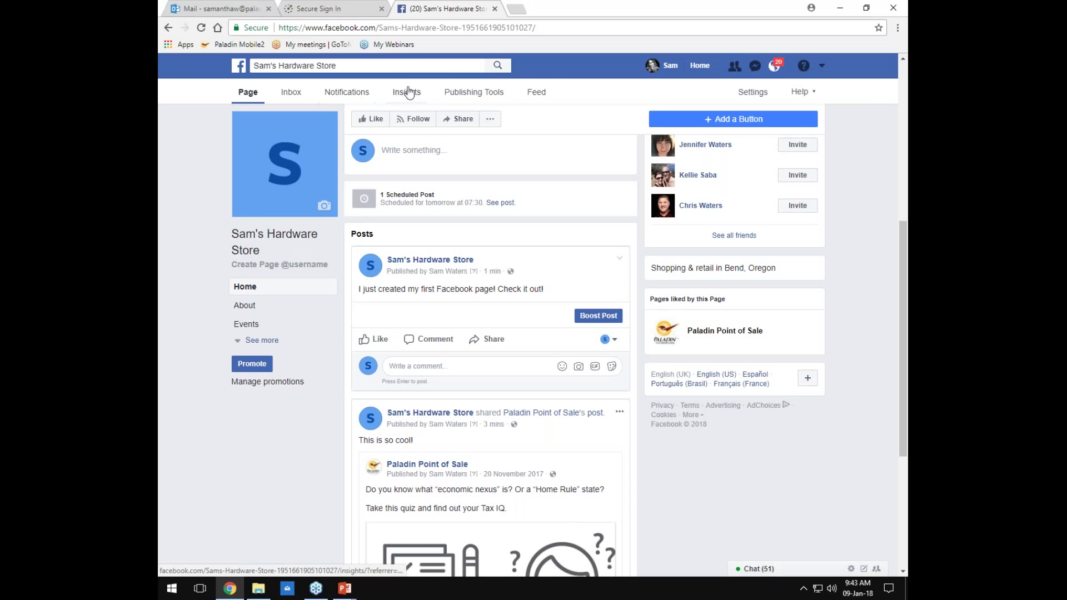
# Open the page's Insights and switch the summary to Last 28 days, then back to Last 7 days.
pyautogui.click(408, 92)
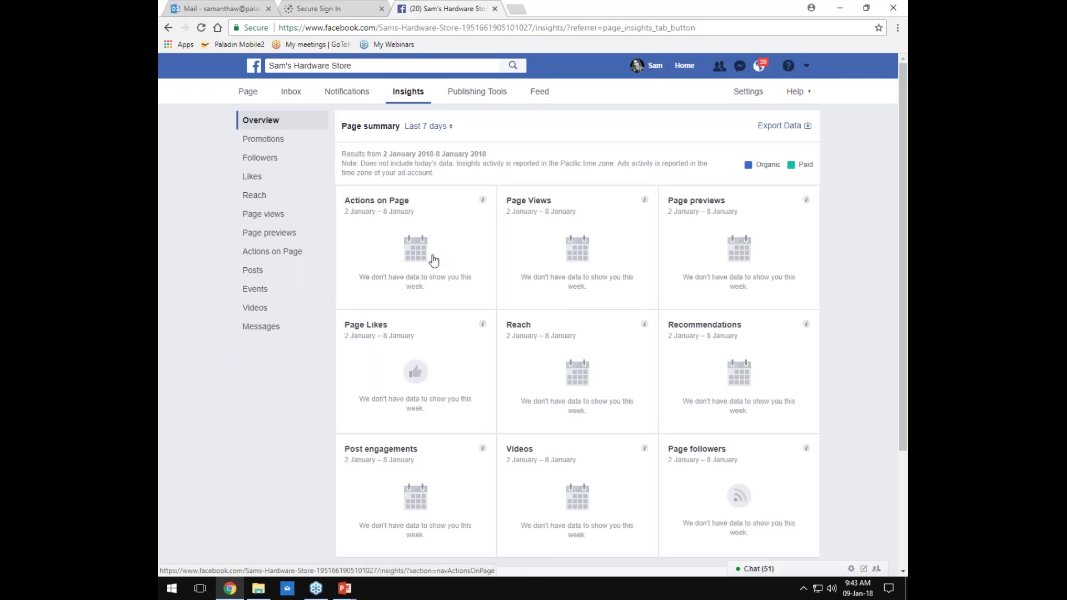
pyautogui.click(443, 128)
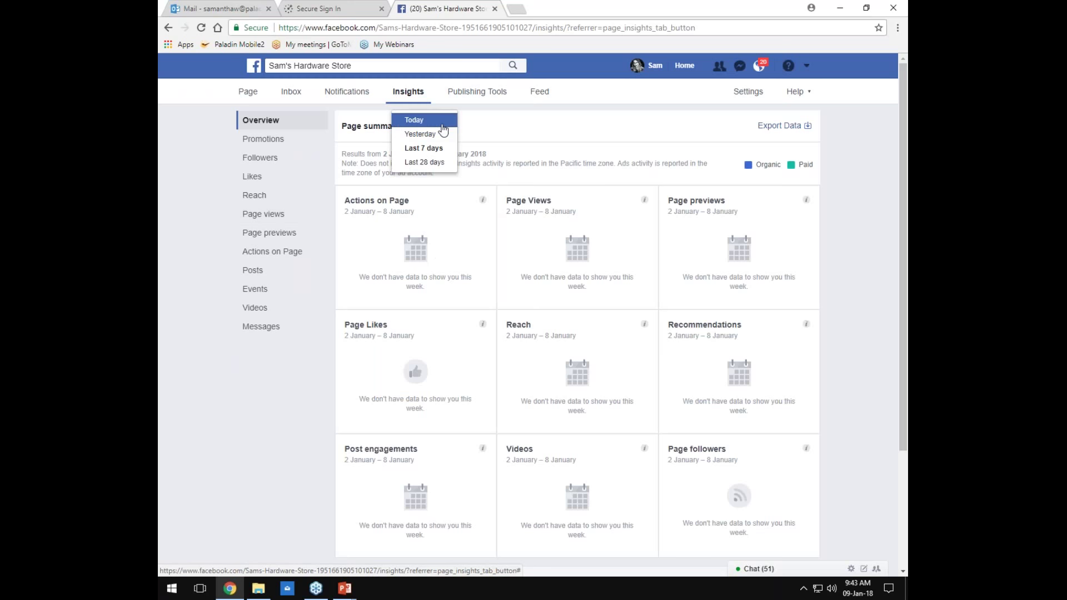
pyautogui.click(425, 162)
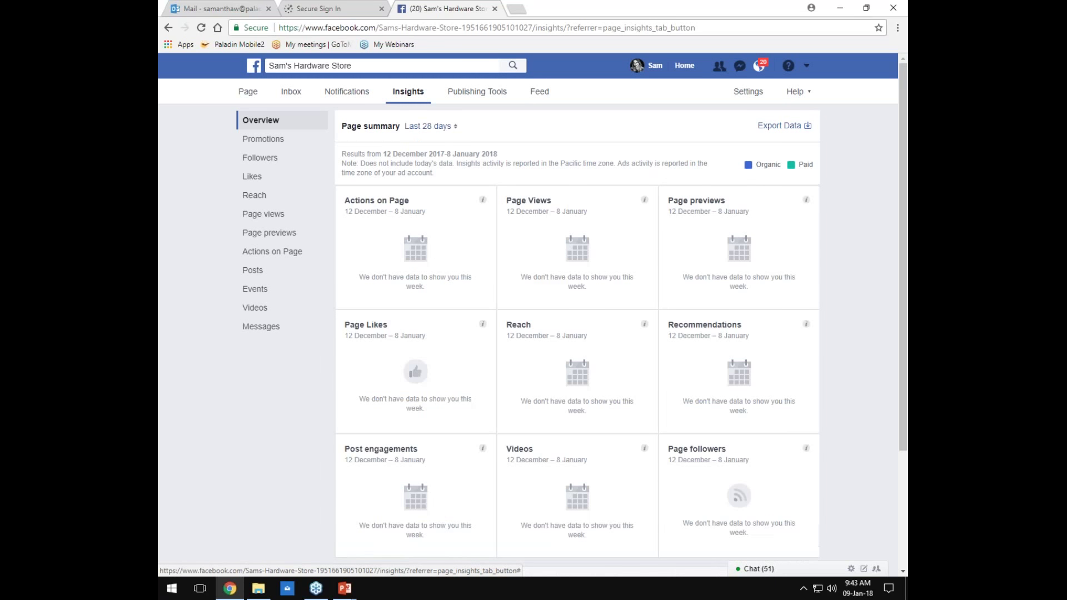
pyautogui.click(438, 127)
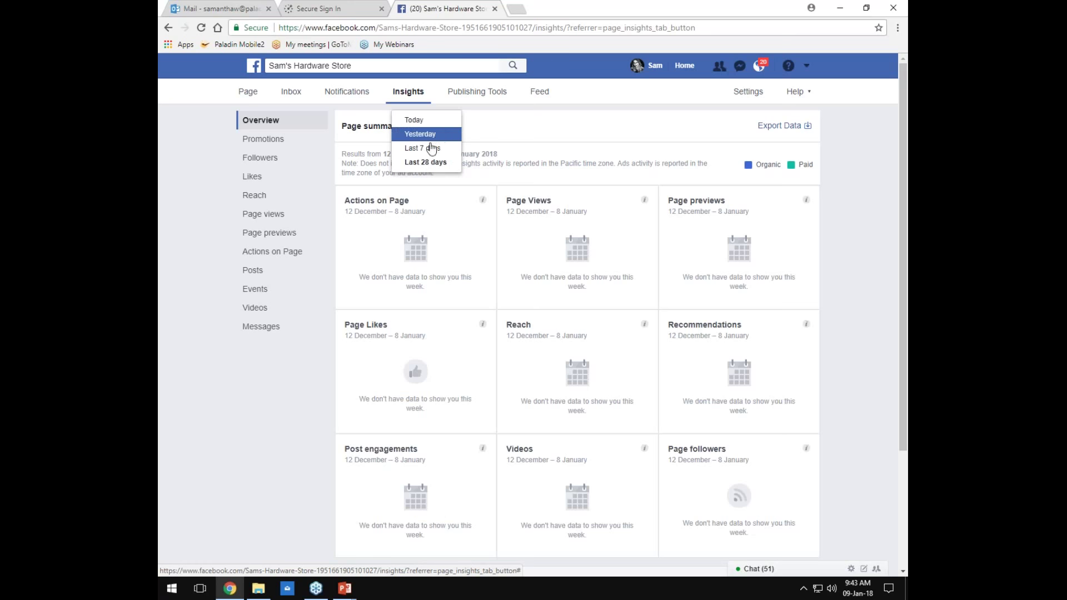
pyautogui.click(431, 145)
# Show the Followers section of Insights, with 0 total Page followers.
pyautogui.moveTo(483, 202)
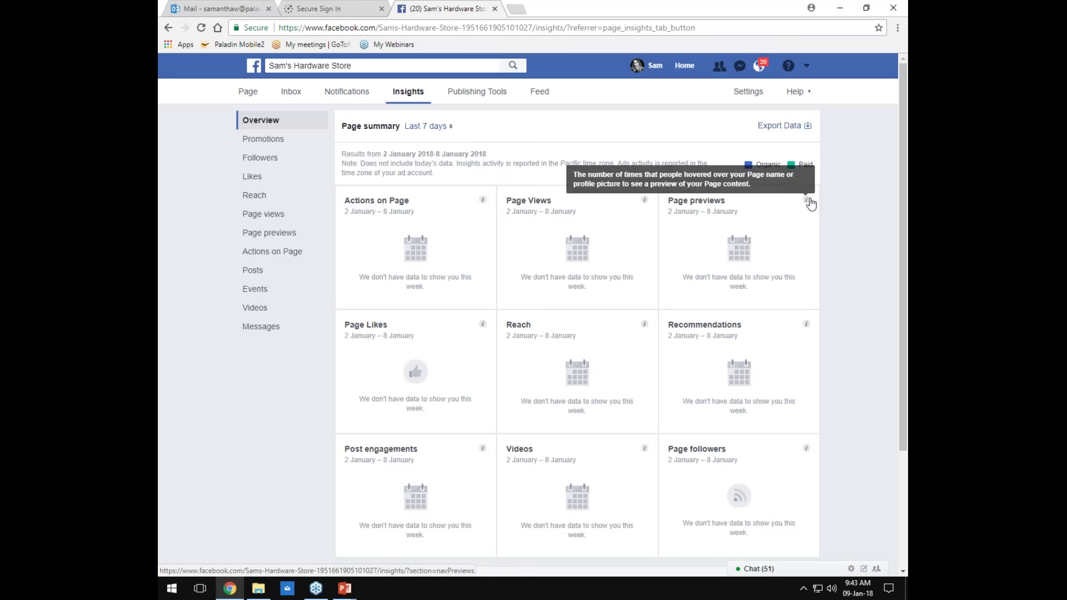
pyautogui.moveTo(806, 328)
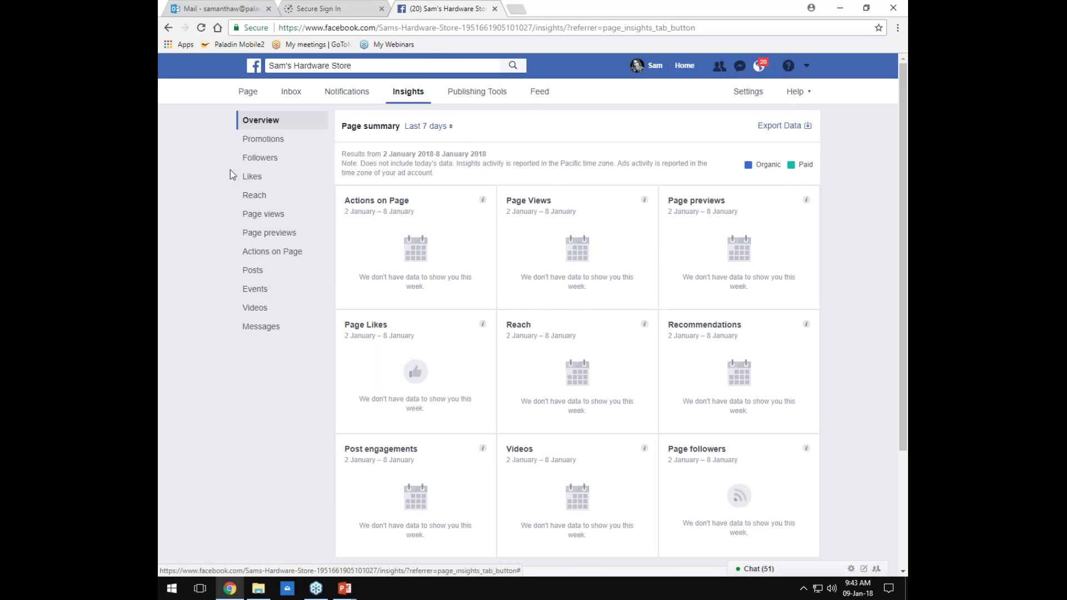
pyautogui.click(273, 160)
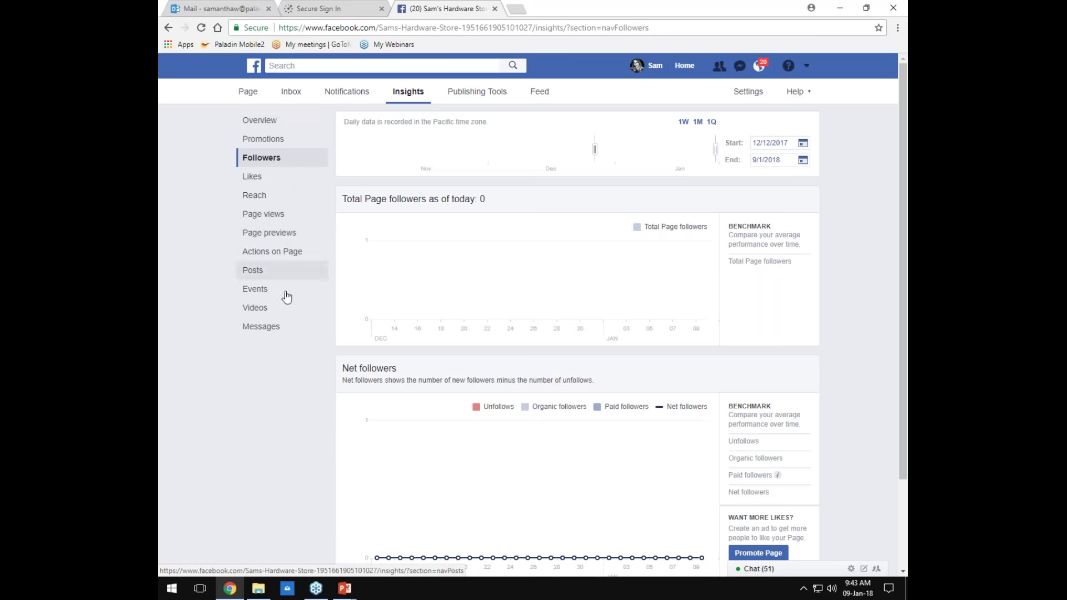
# Review the Likes statistics, then show the page's Notifications, which has none.
pyautogui.click(277, 181)
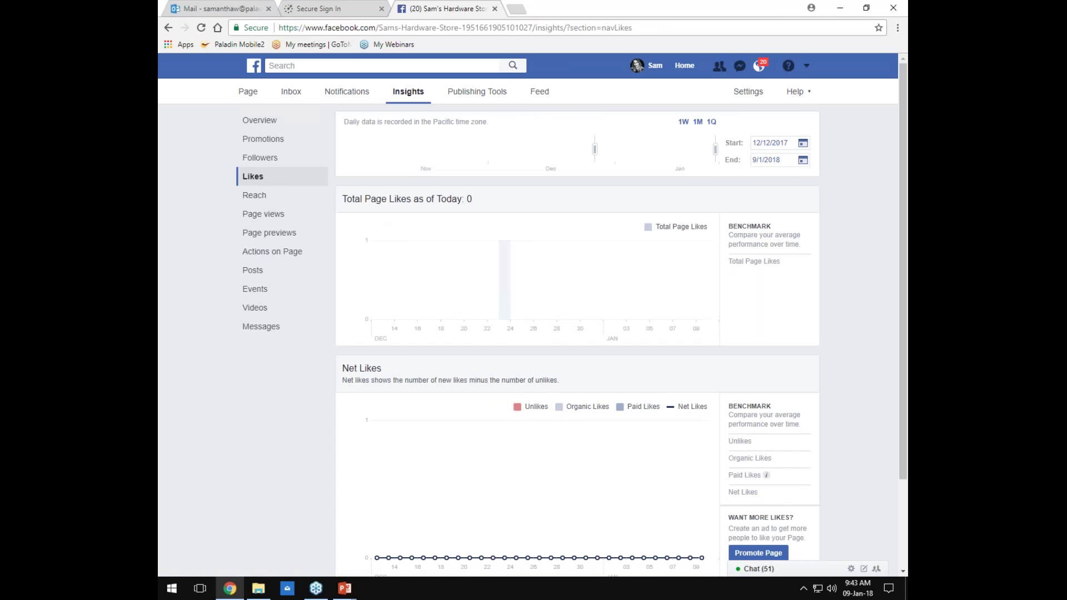
pyautogui.scroll(-2, 473, 359)
pyautogui.scroll(2, 472, 358)
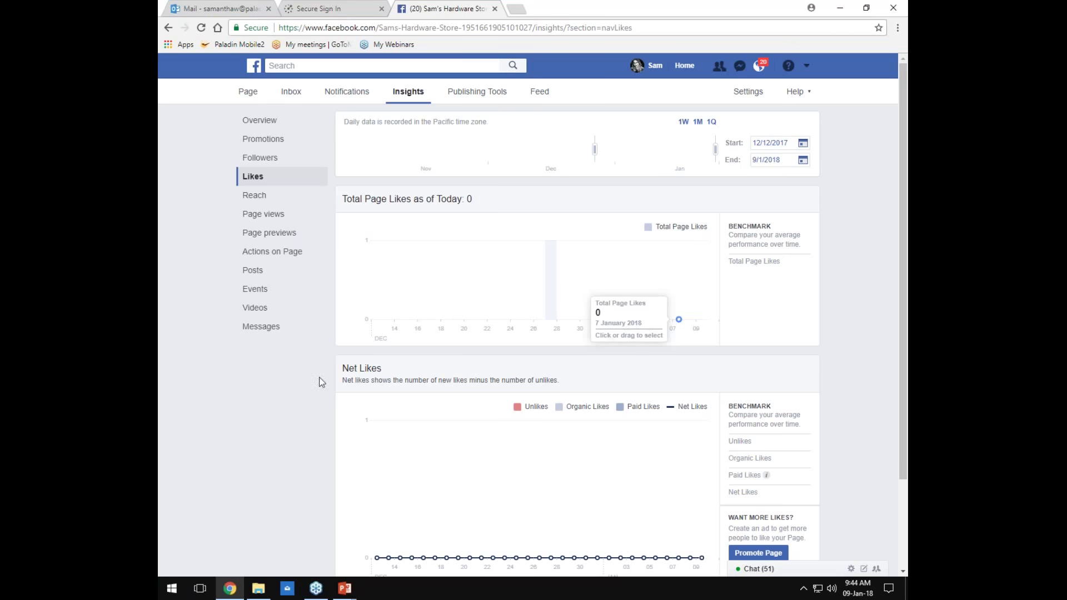
pyautogui.click(353, 94)
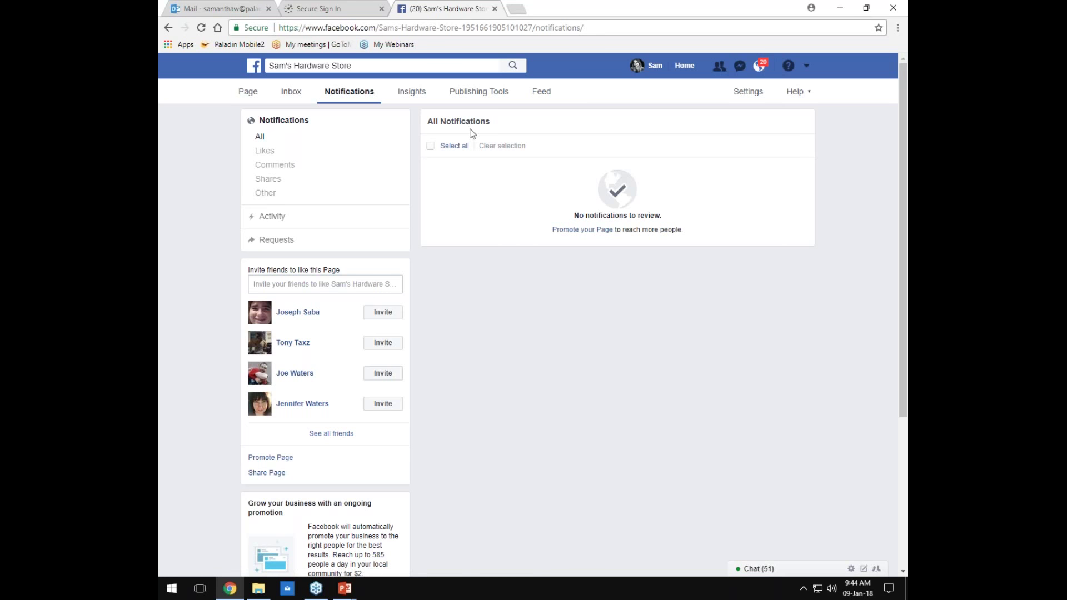
# Open the empty Inbox, dismiss the availability-settings tip, follow a group notification, and return to the Inbox.
pyautogui.click(291, 91)
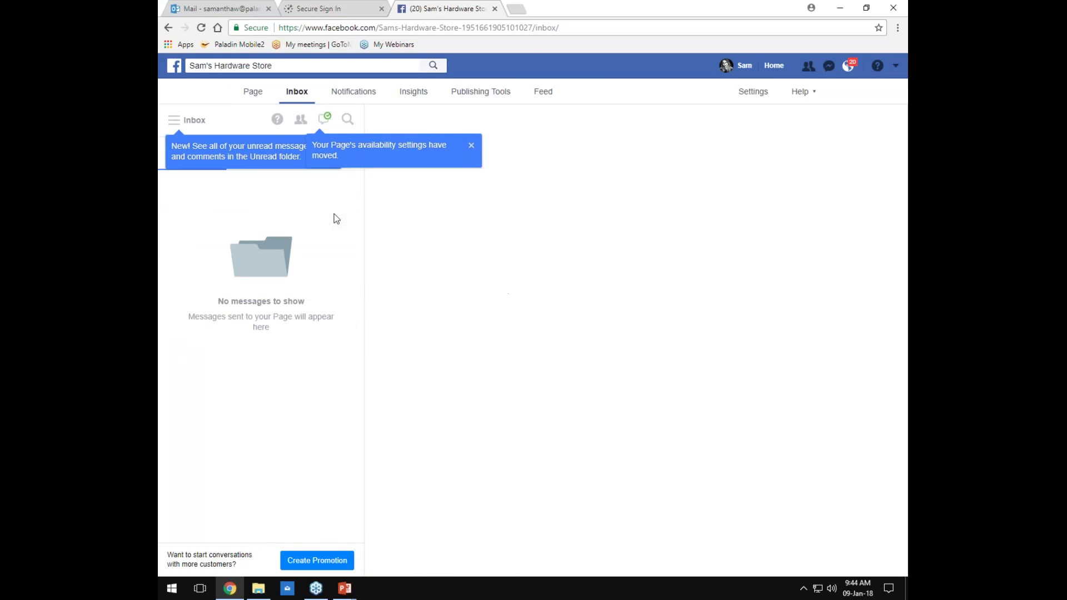
pyautogui.click(471, 146)
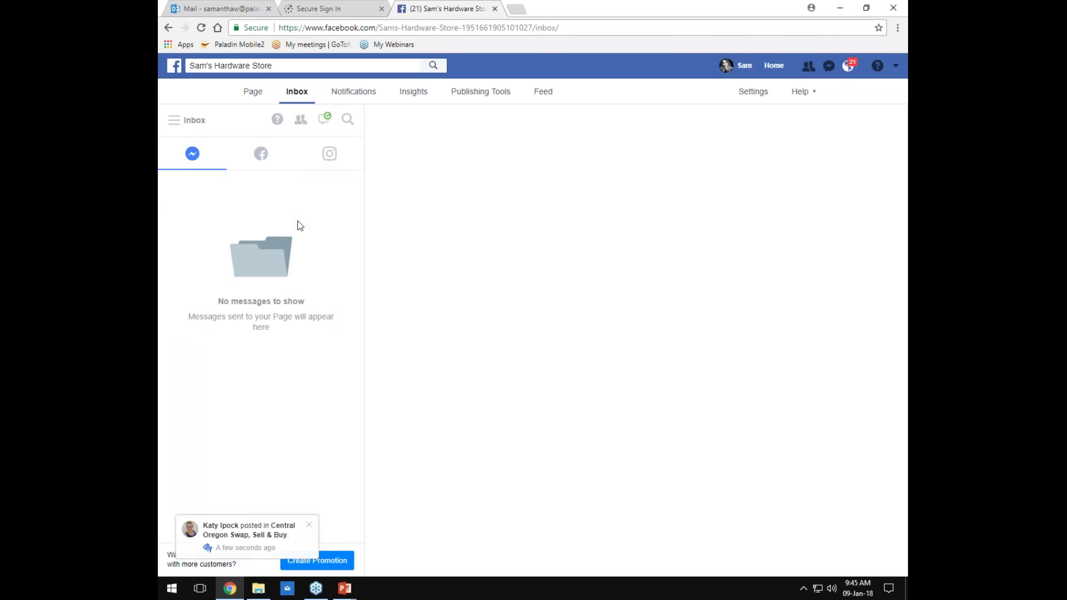
pyautogui.click(309, 527)
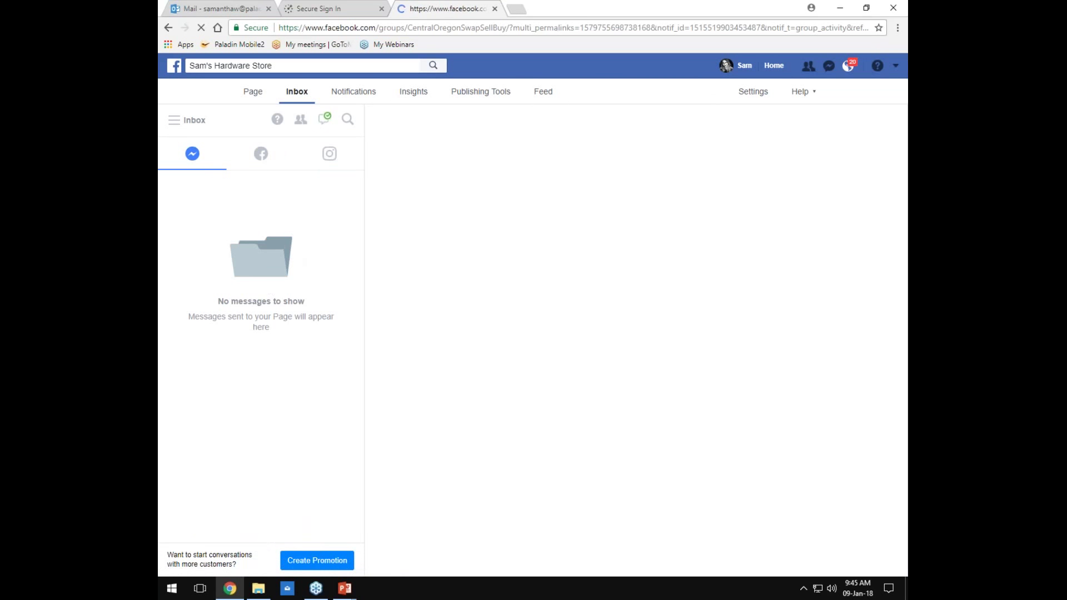
pyautogui.click(168, 31)
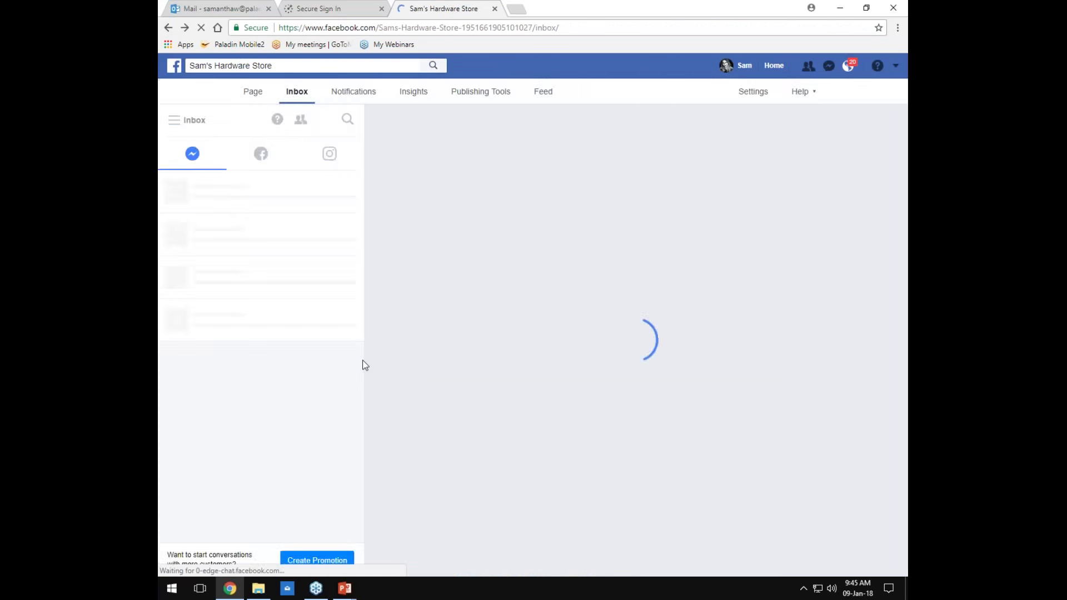